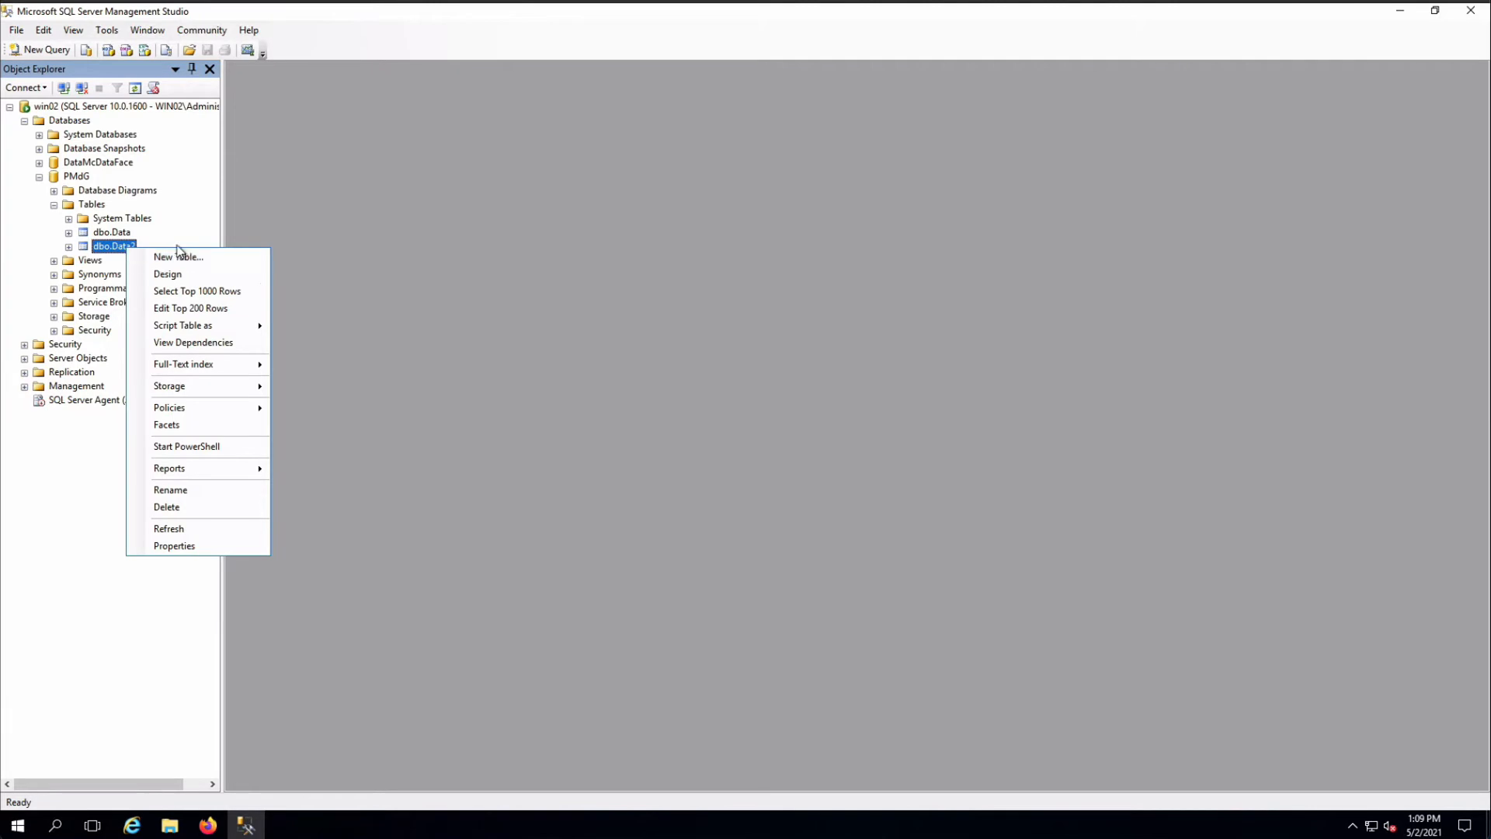
Step: Show the top 1000 rows of the dbo.Data2 table in the PMdG database, and delete the table
click(257, 293)
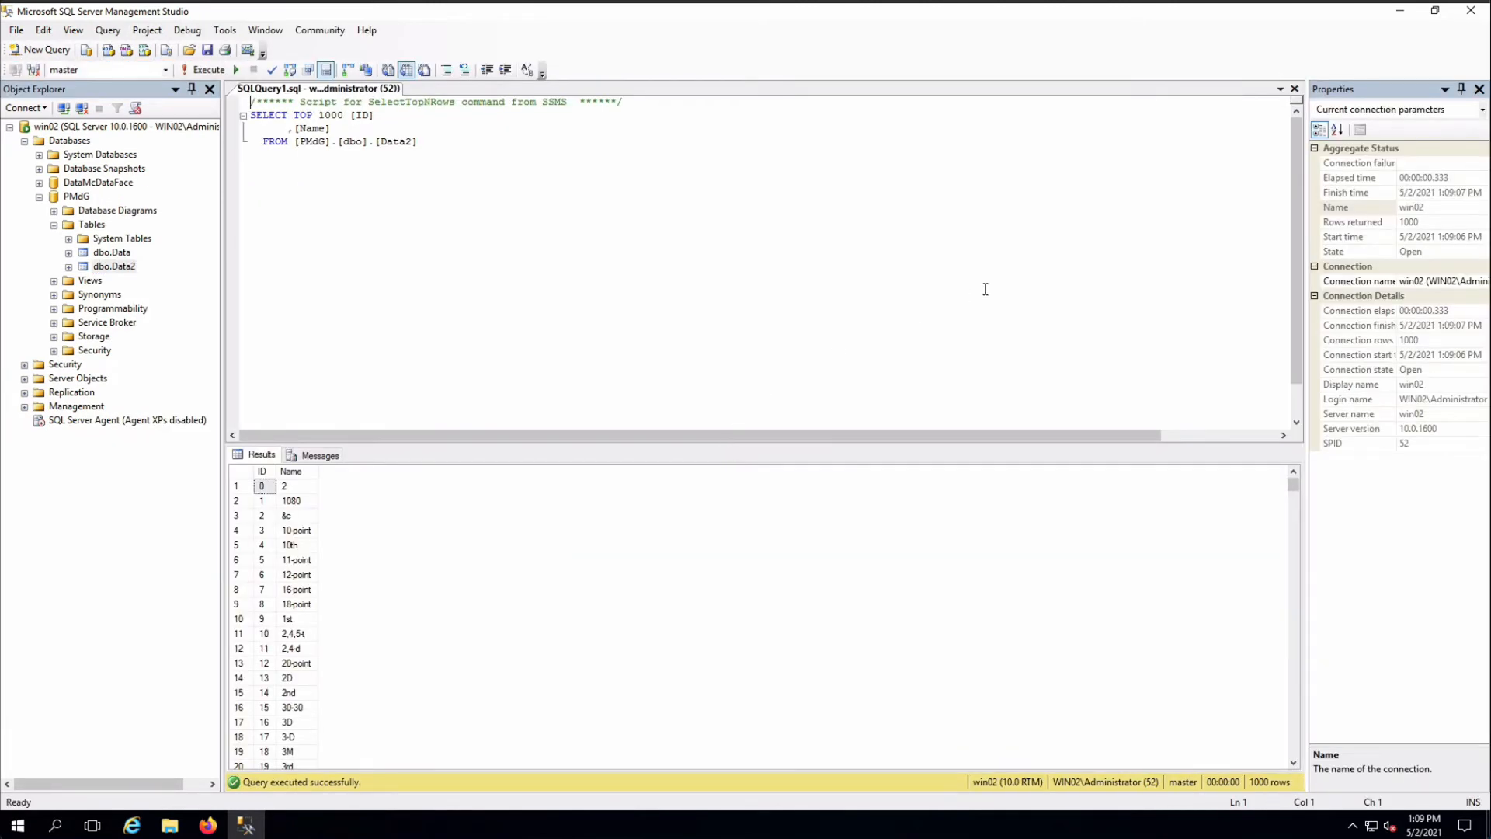
right_click(121, 268)
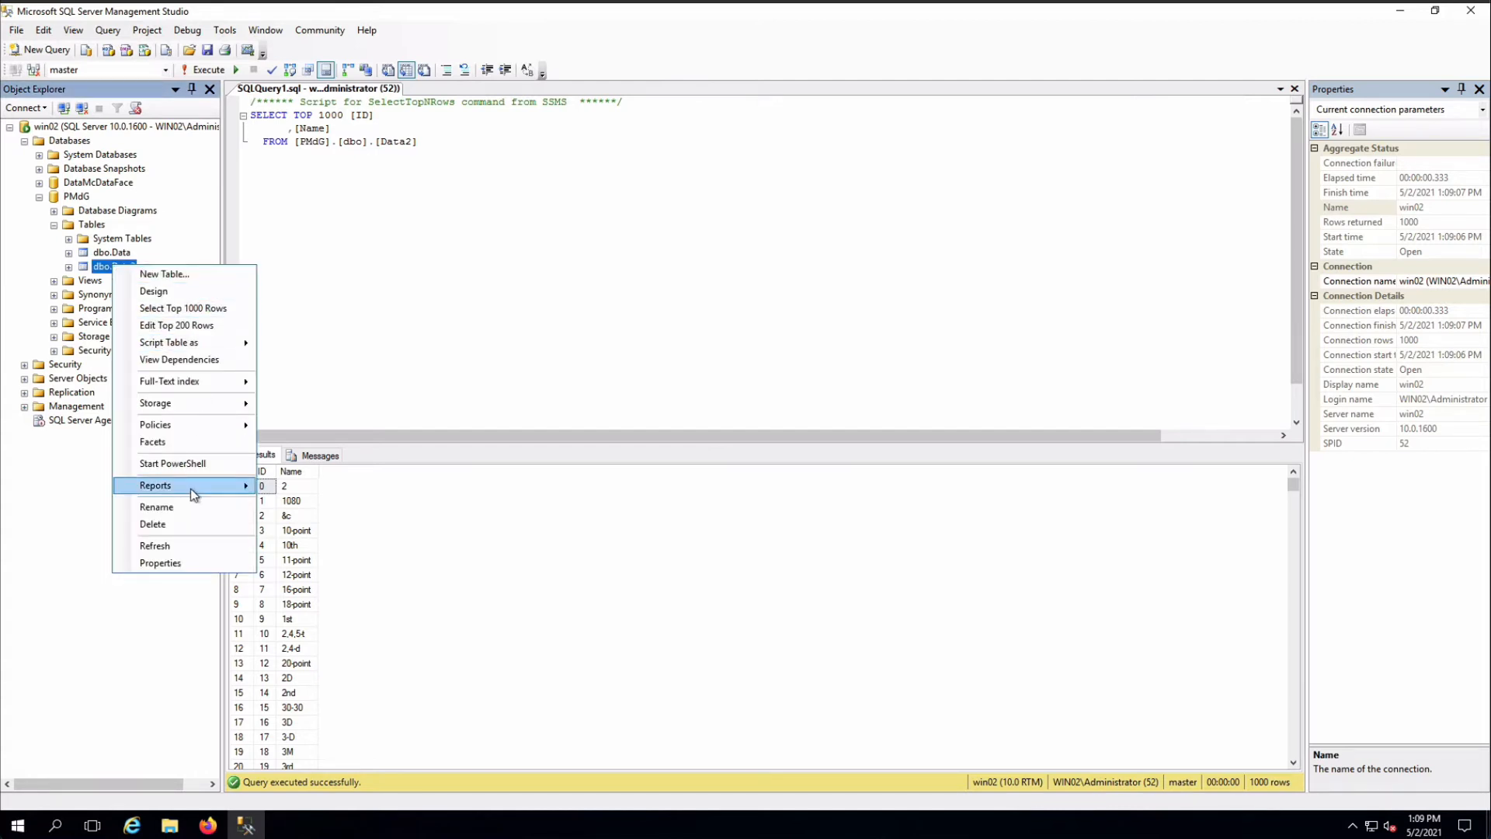
click(195, 526)
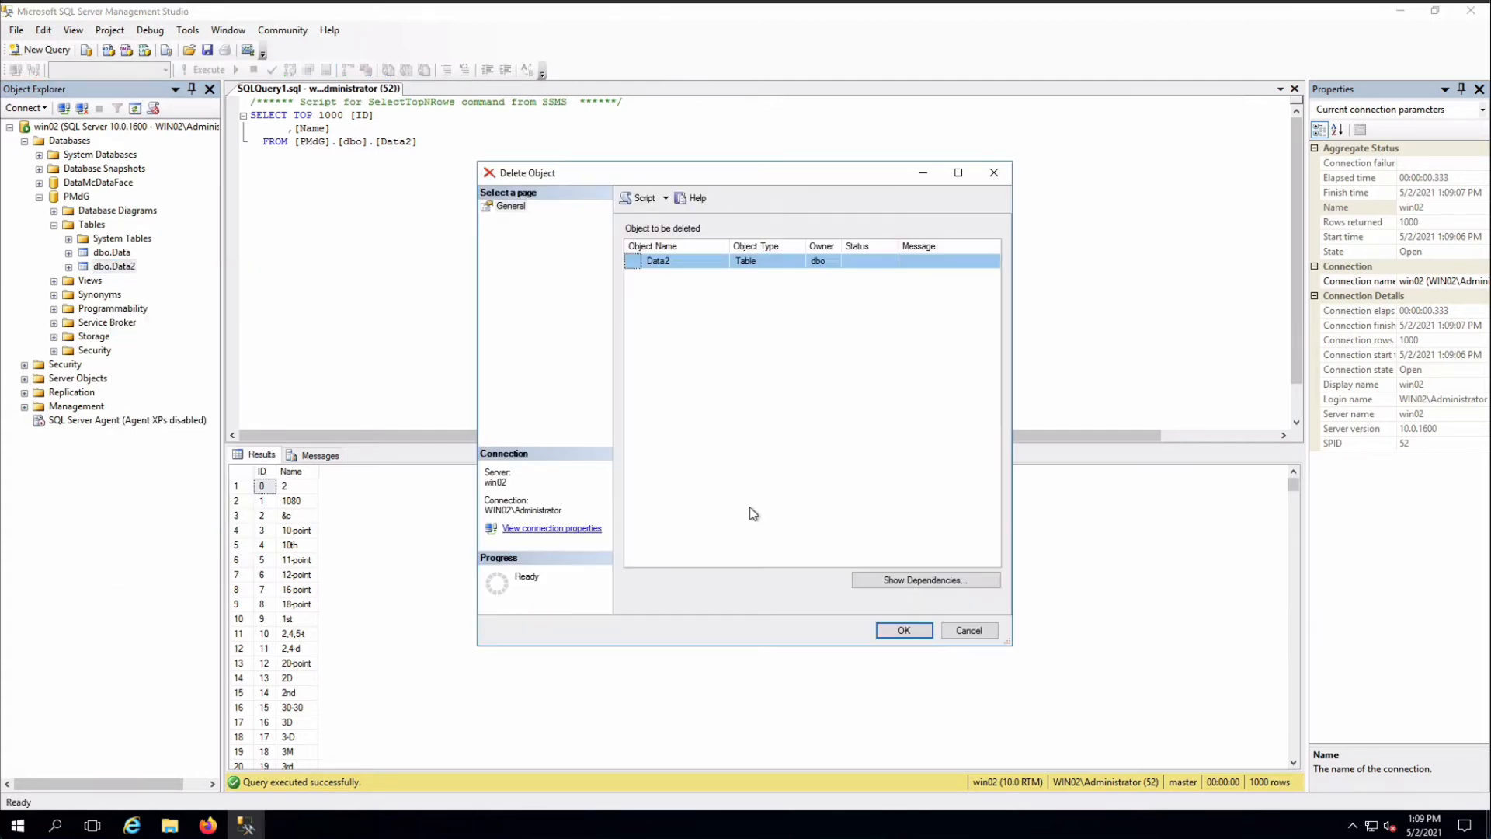
click(909, 626)
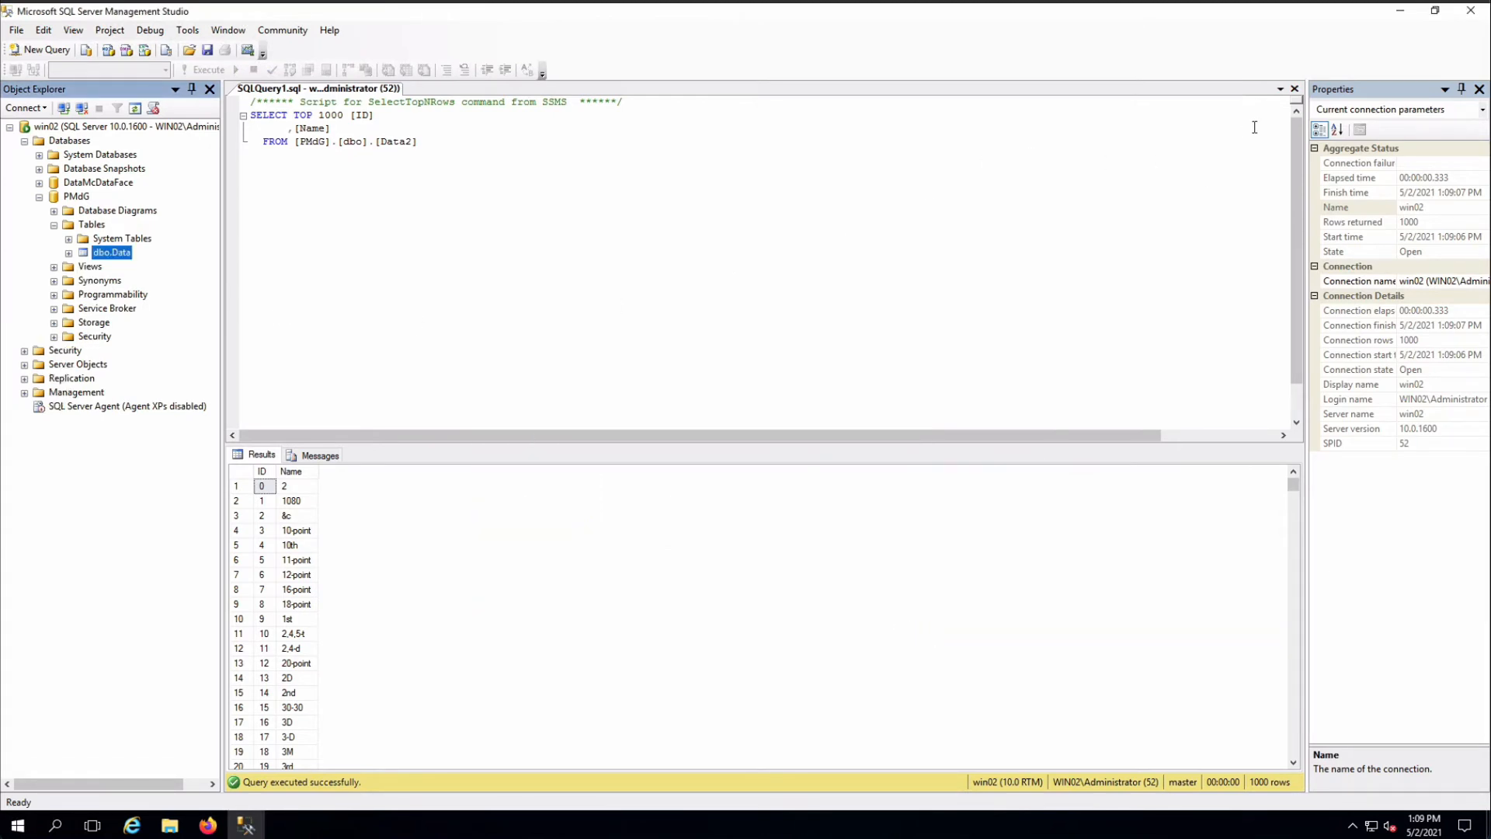
Step: Refresh the PMdG database and expand its Tables folder to check the remaining tables, and close SQL Server Management Studio
click(121, 240)
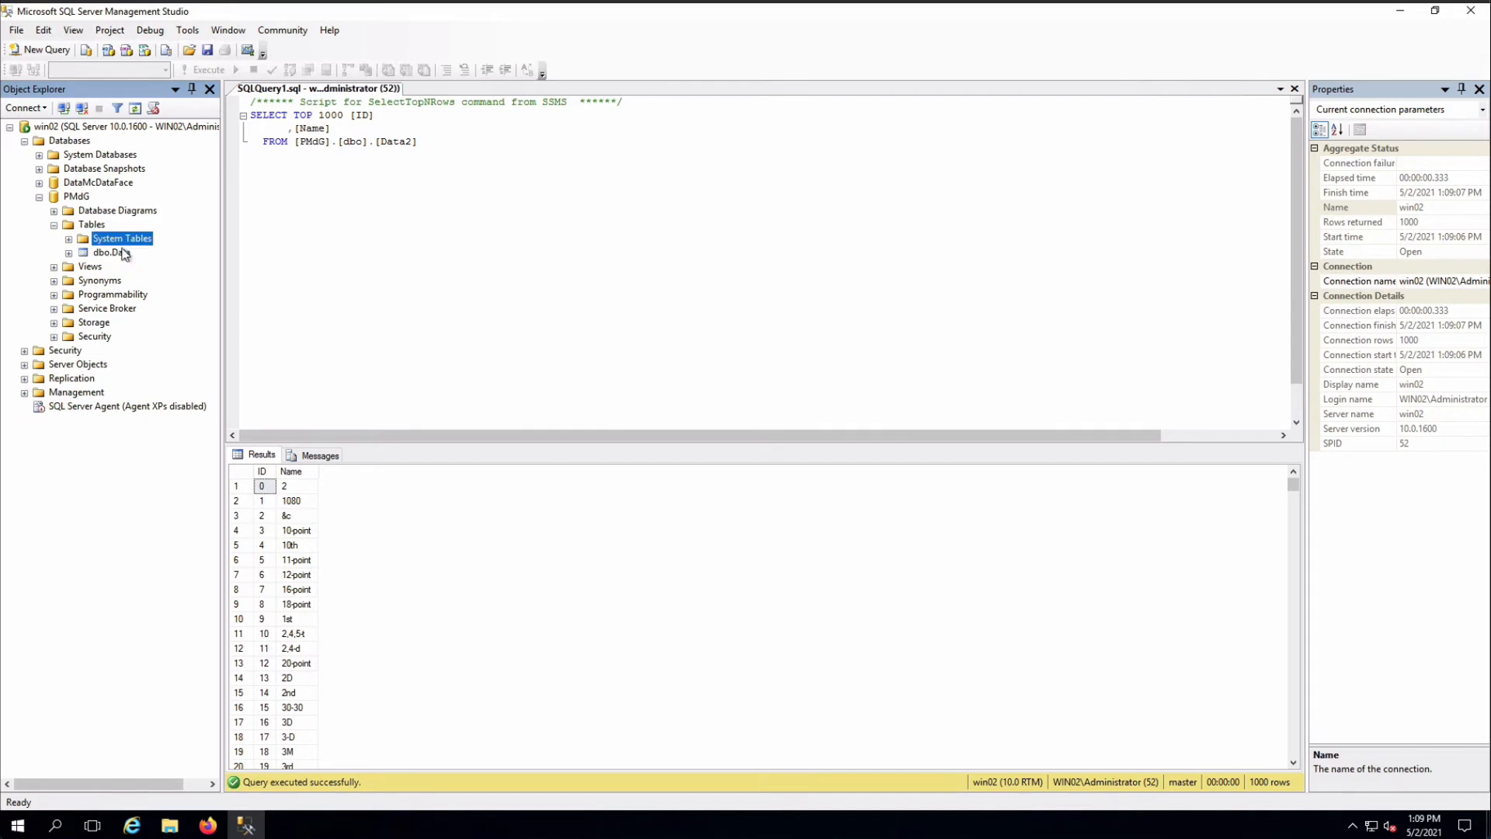
click(87, 201)
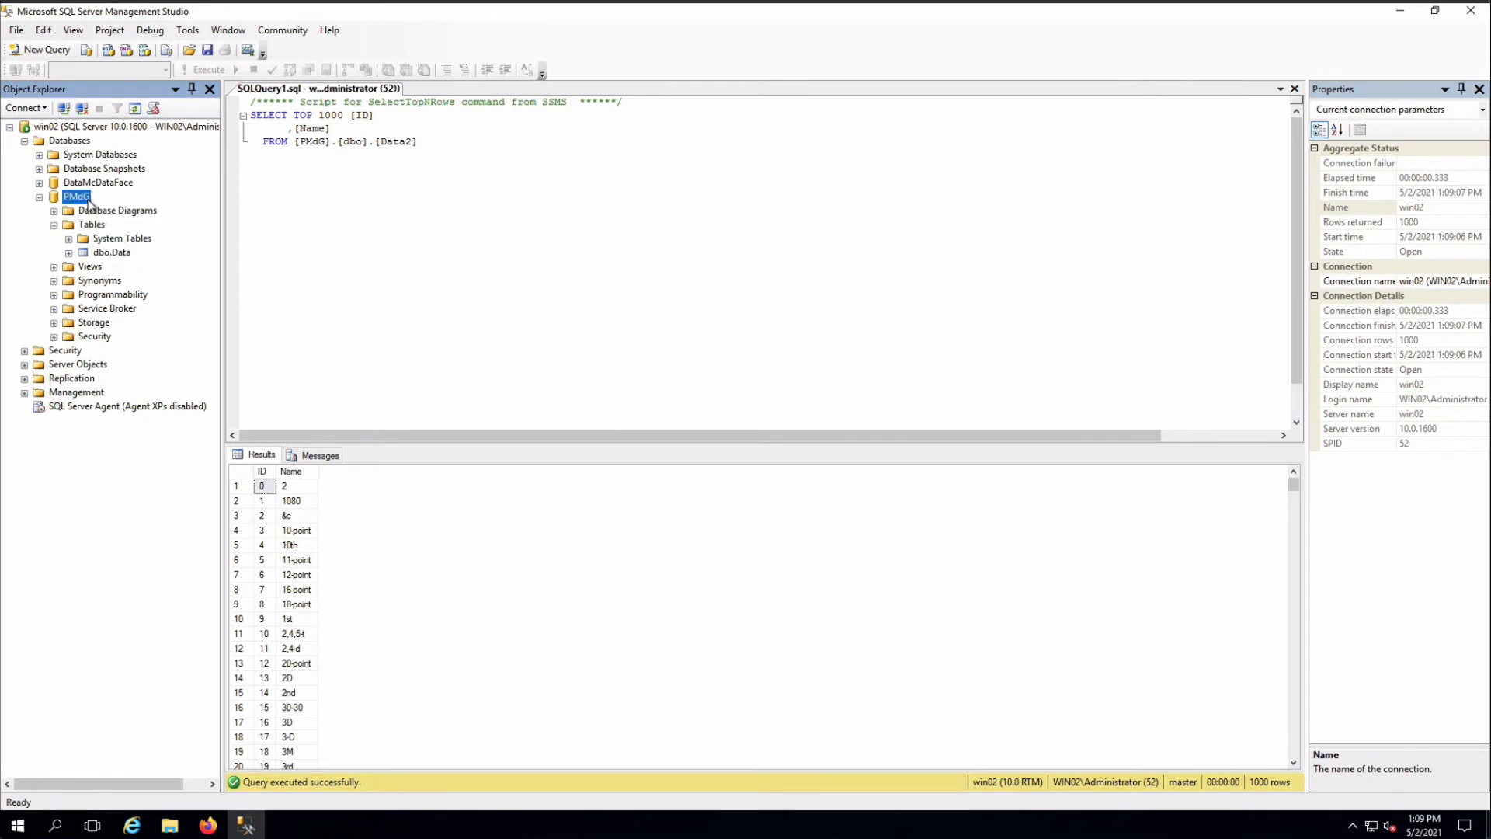
right_click(89, 205)
click(155, 404)
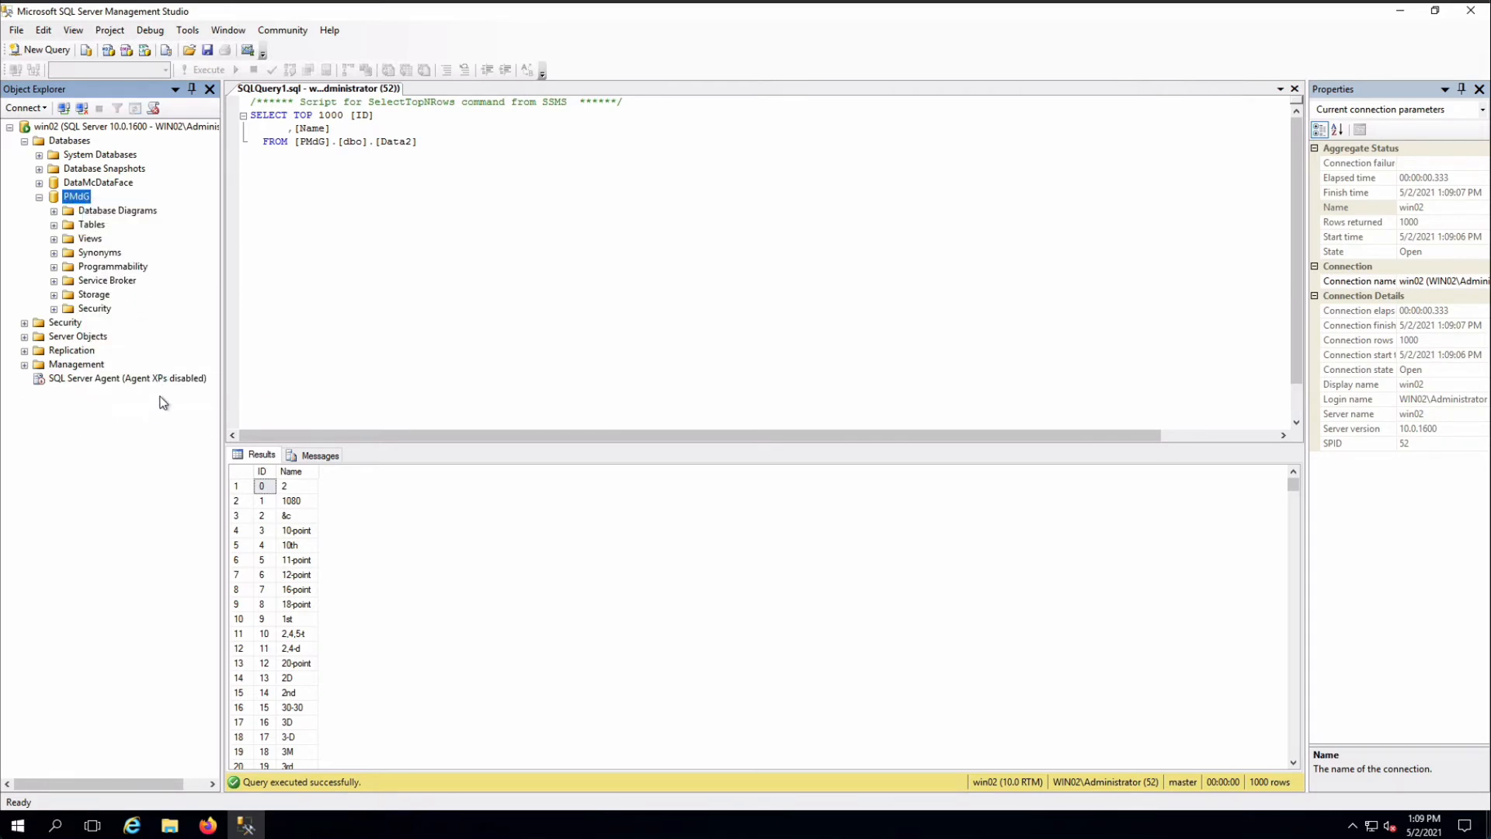
click(54, 224)
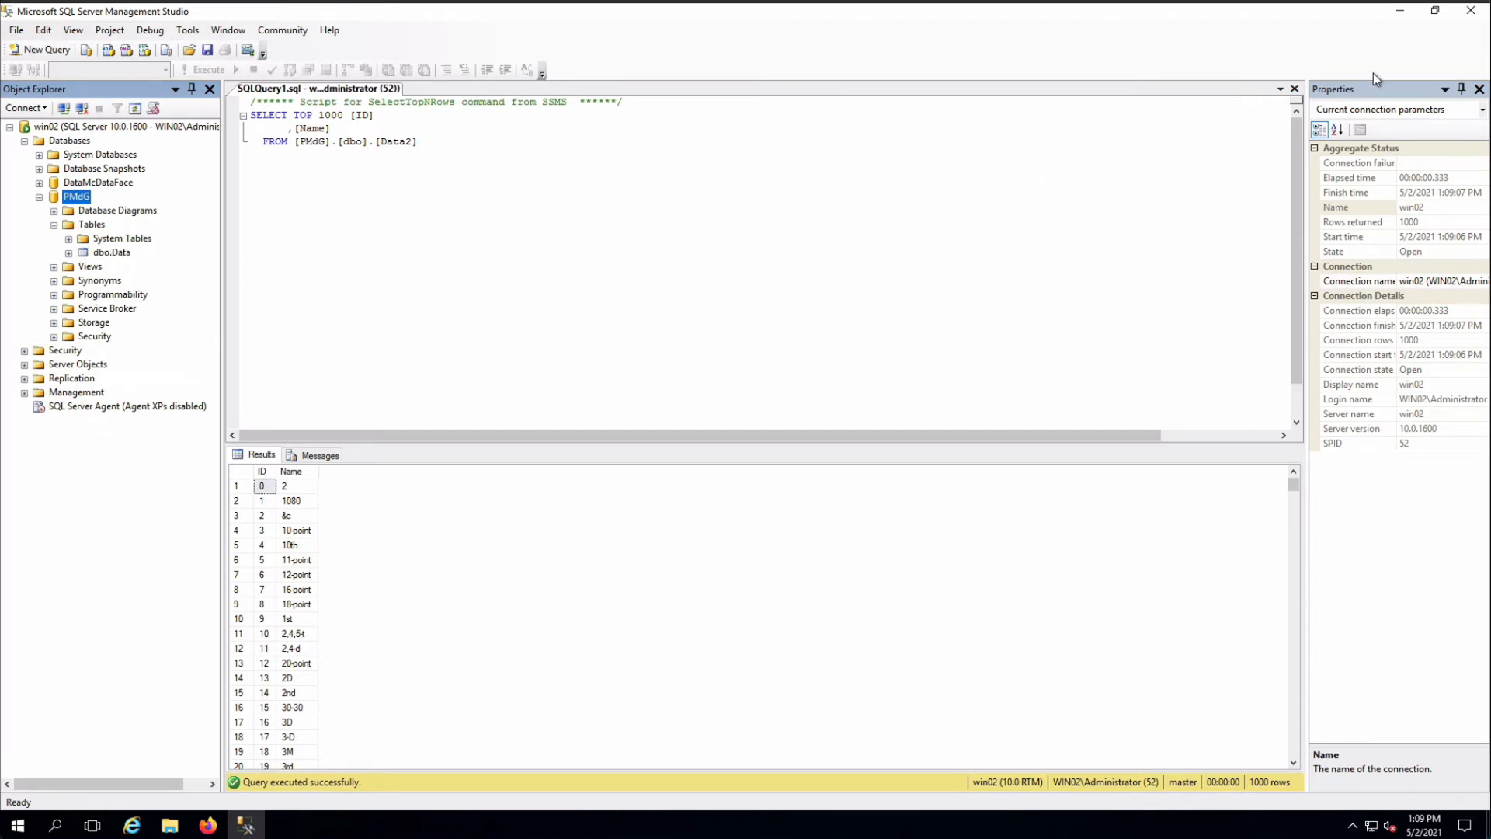
click(1463, 19)
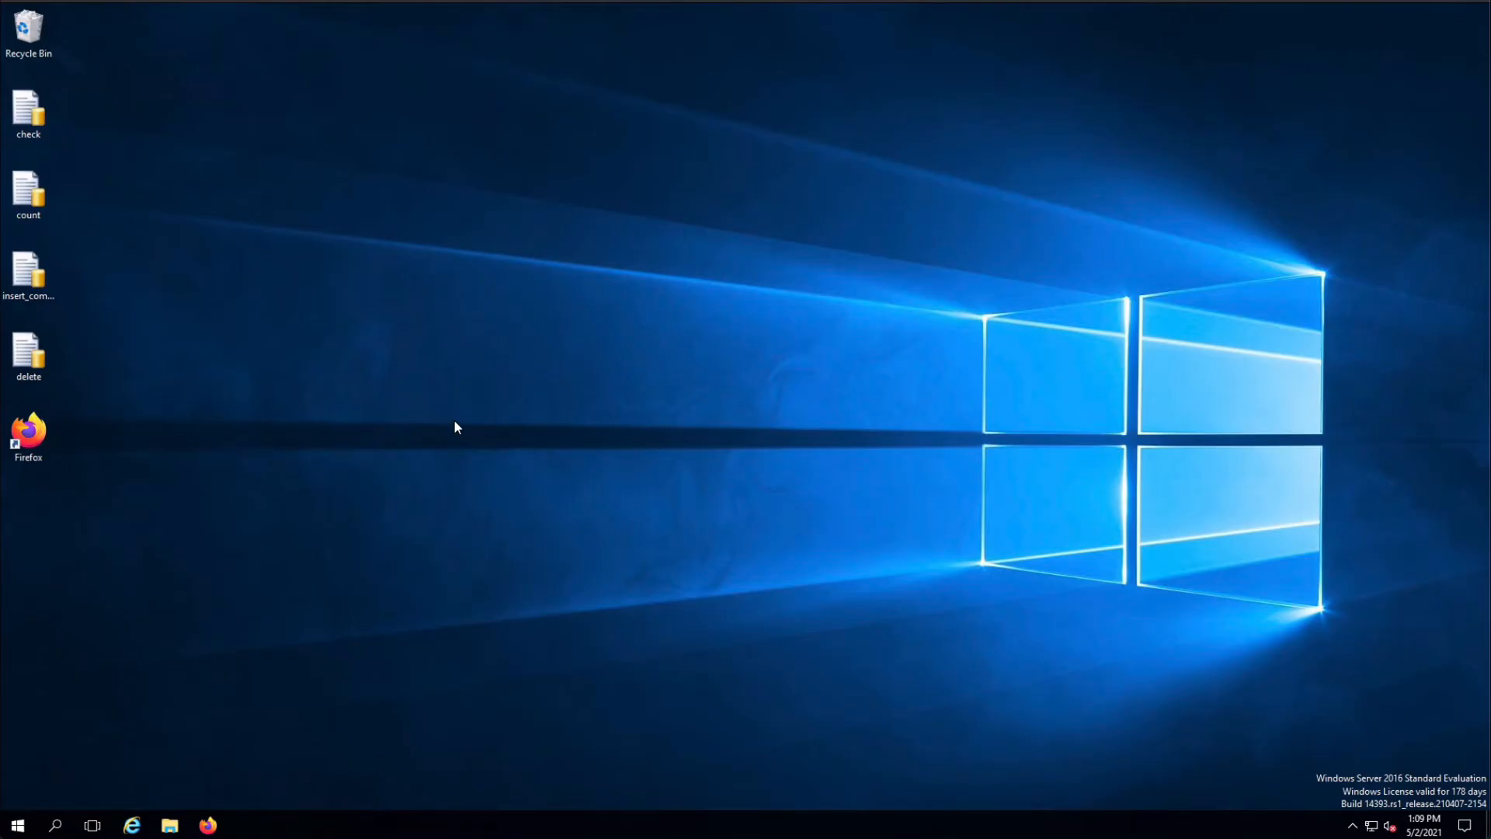
Step: Switch to Firefox, open the bookmarked Avamar - Kronos page and log in with the prefilled credentials
click(211, 822)
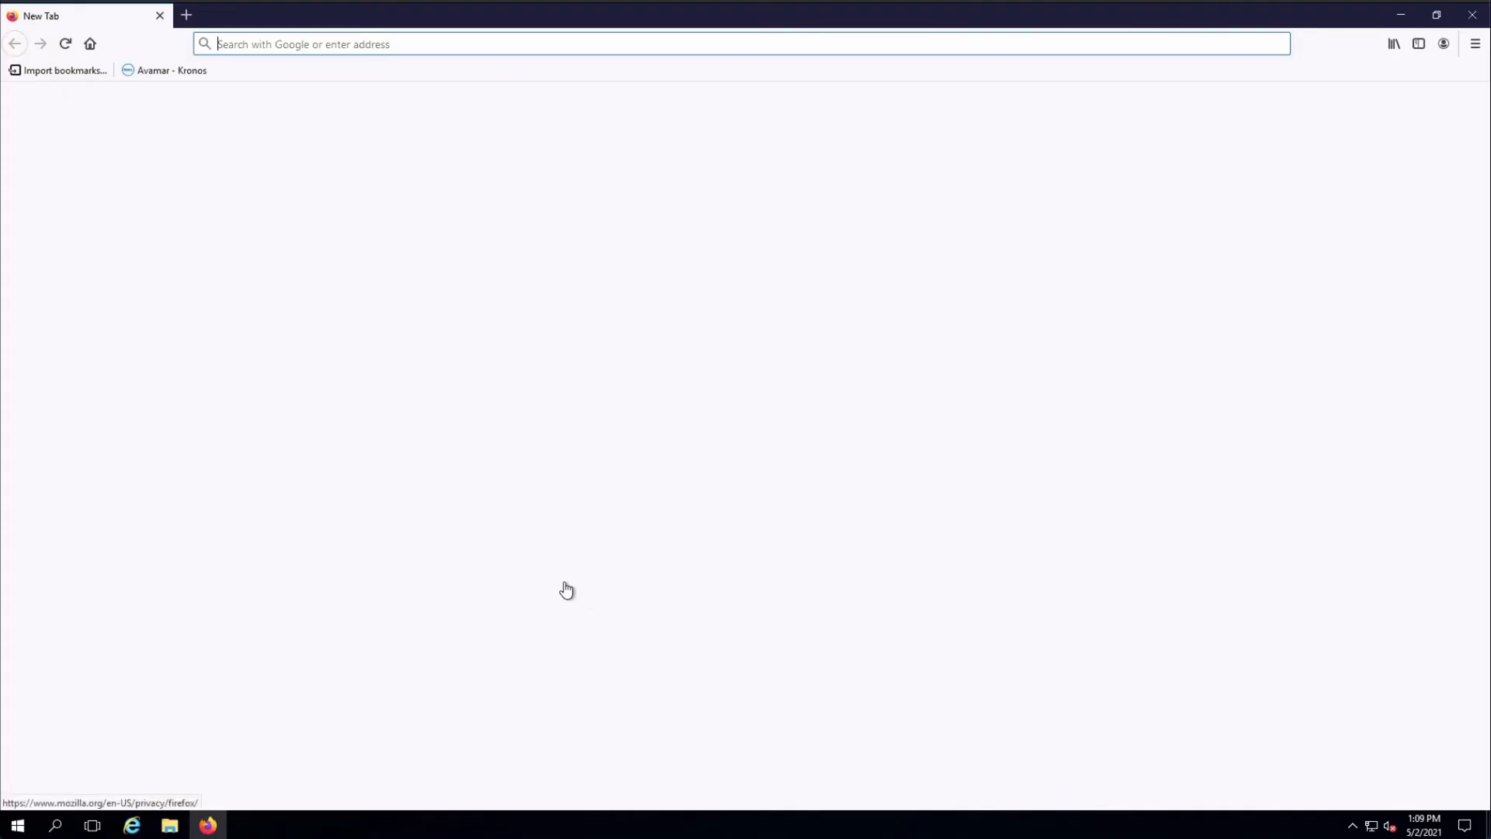
click(170, 68)
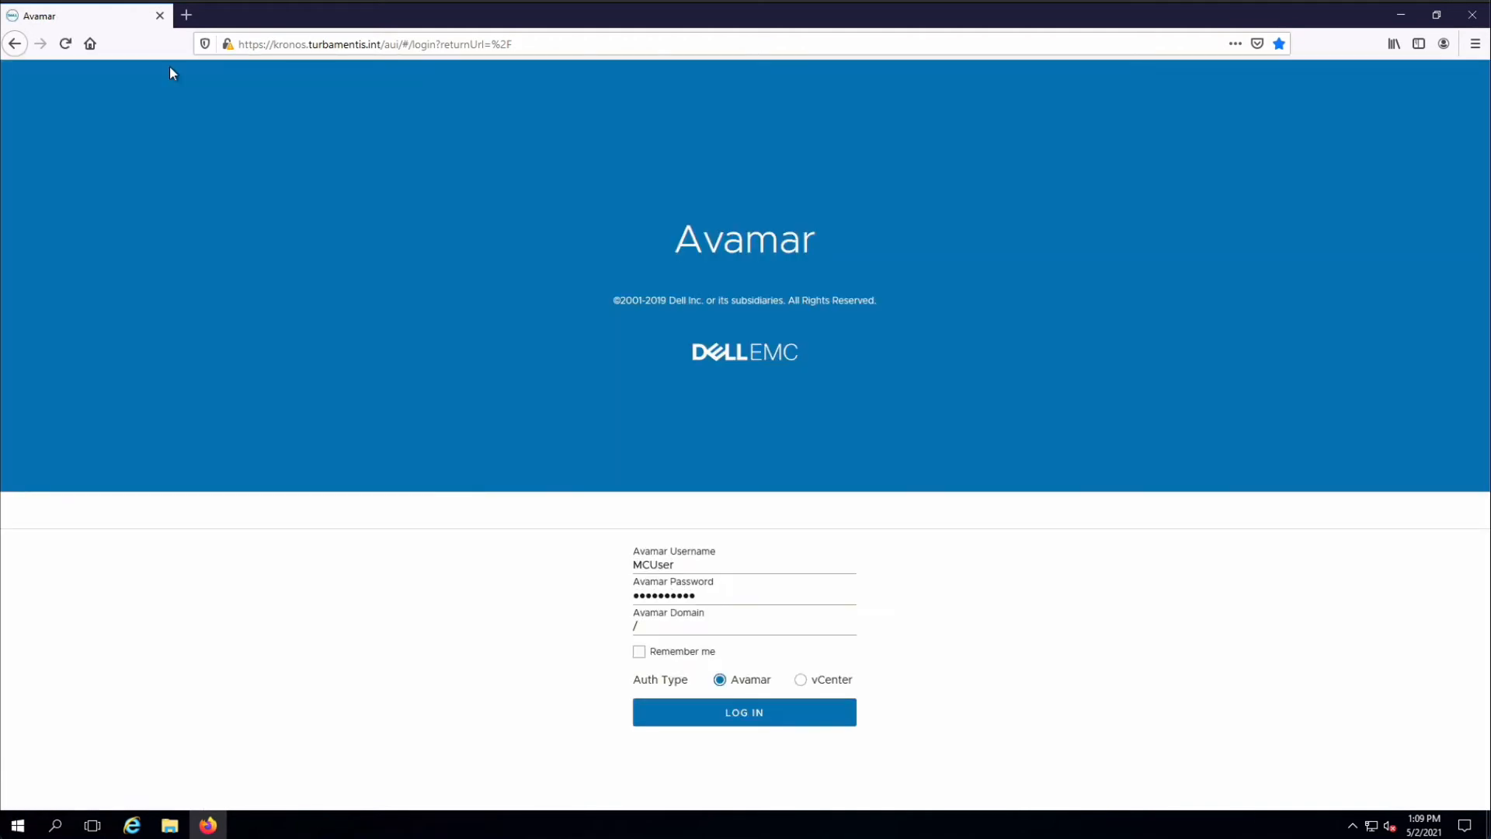
click(767, 716)
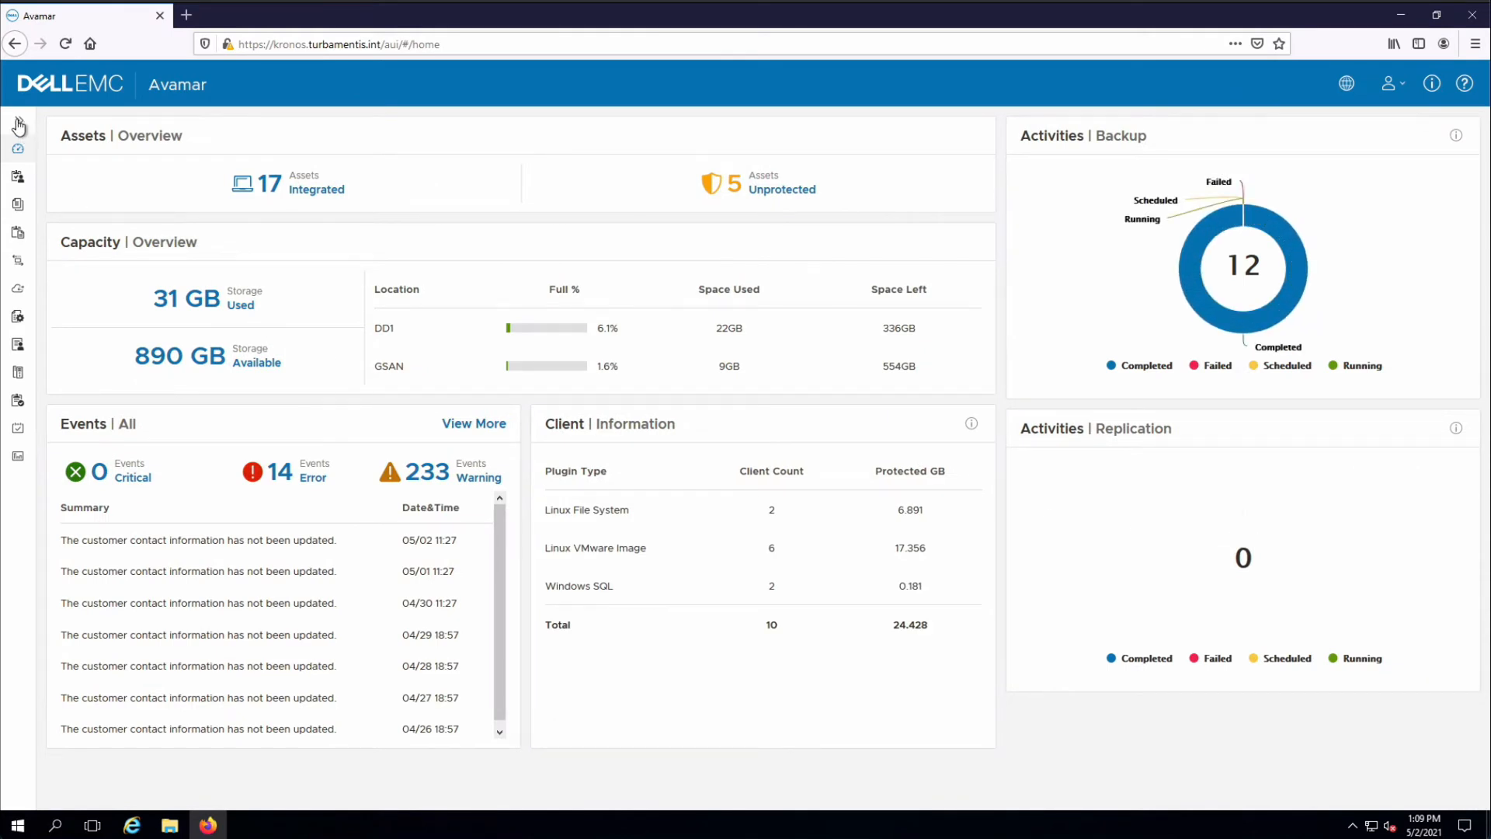
Step: Open Asset Management and select the client win02 in the clients domain
click(18, 120)
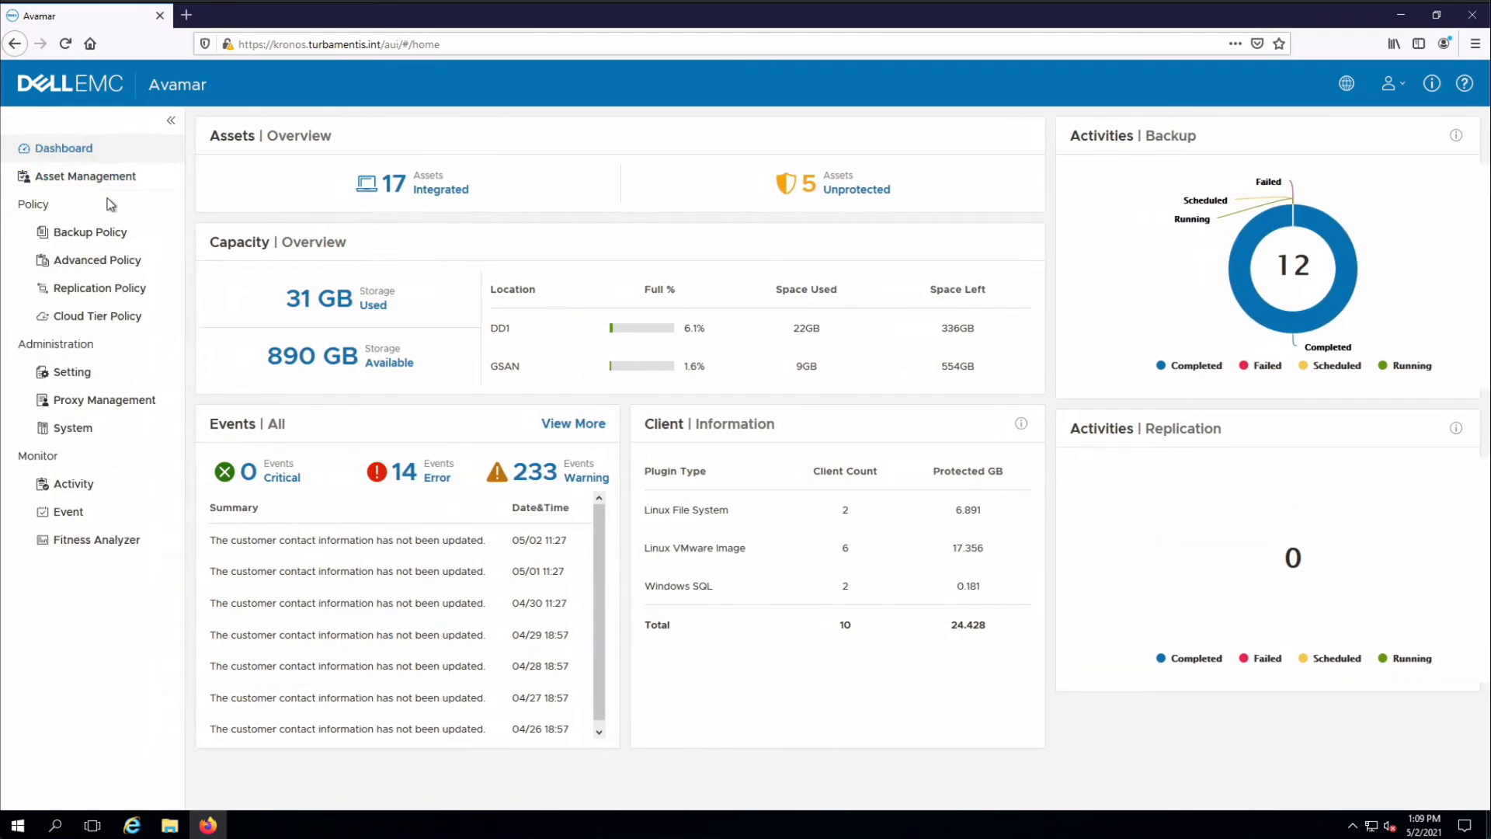
click(124, 181)
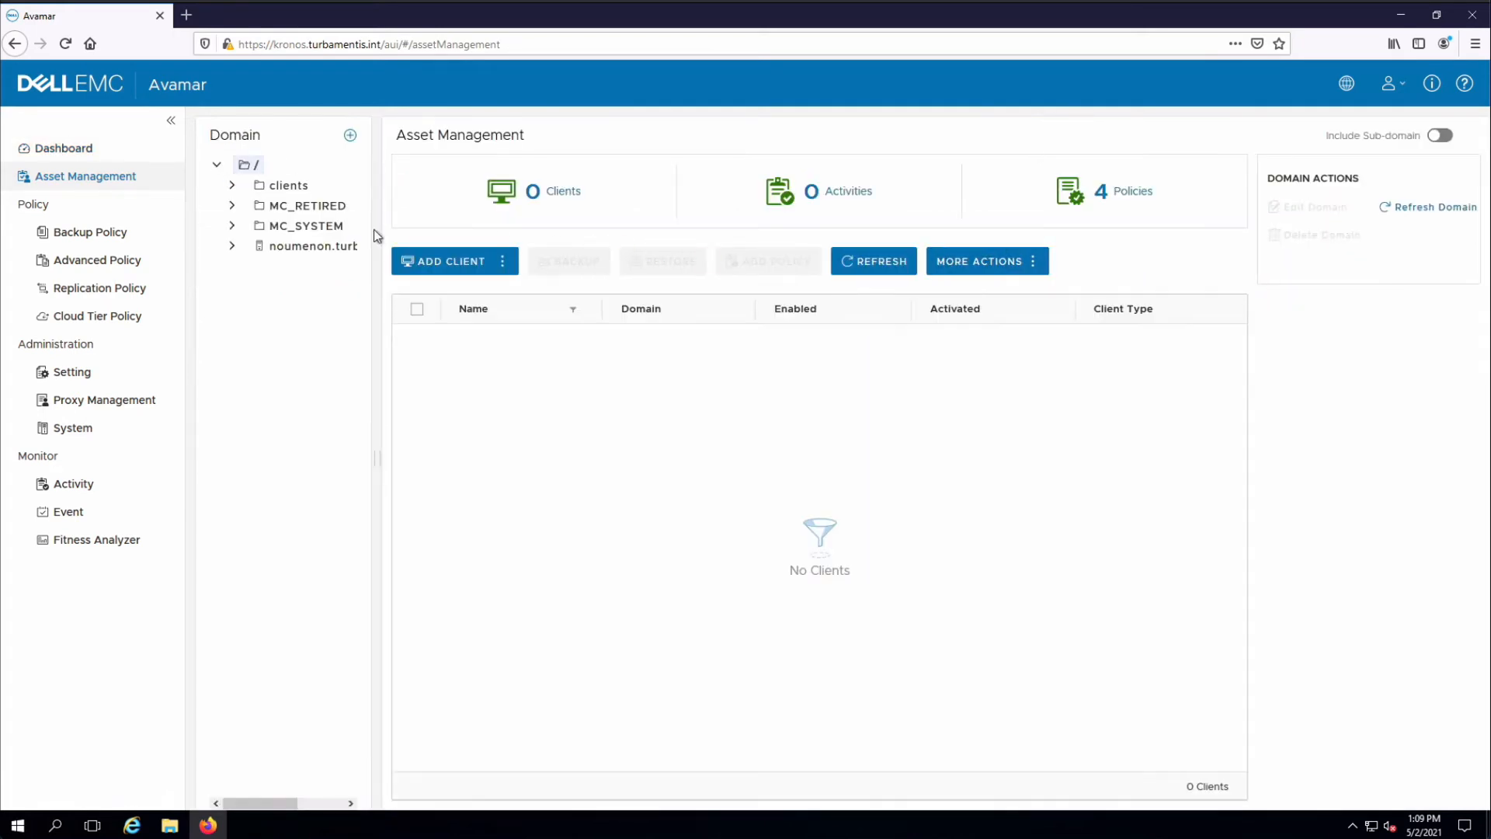
click(296, 187)
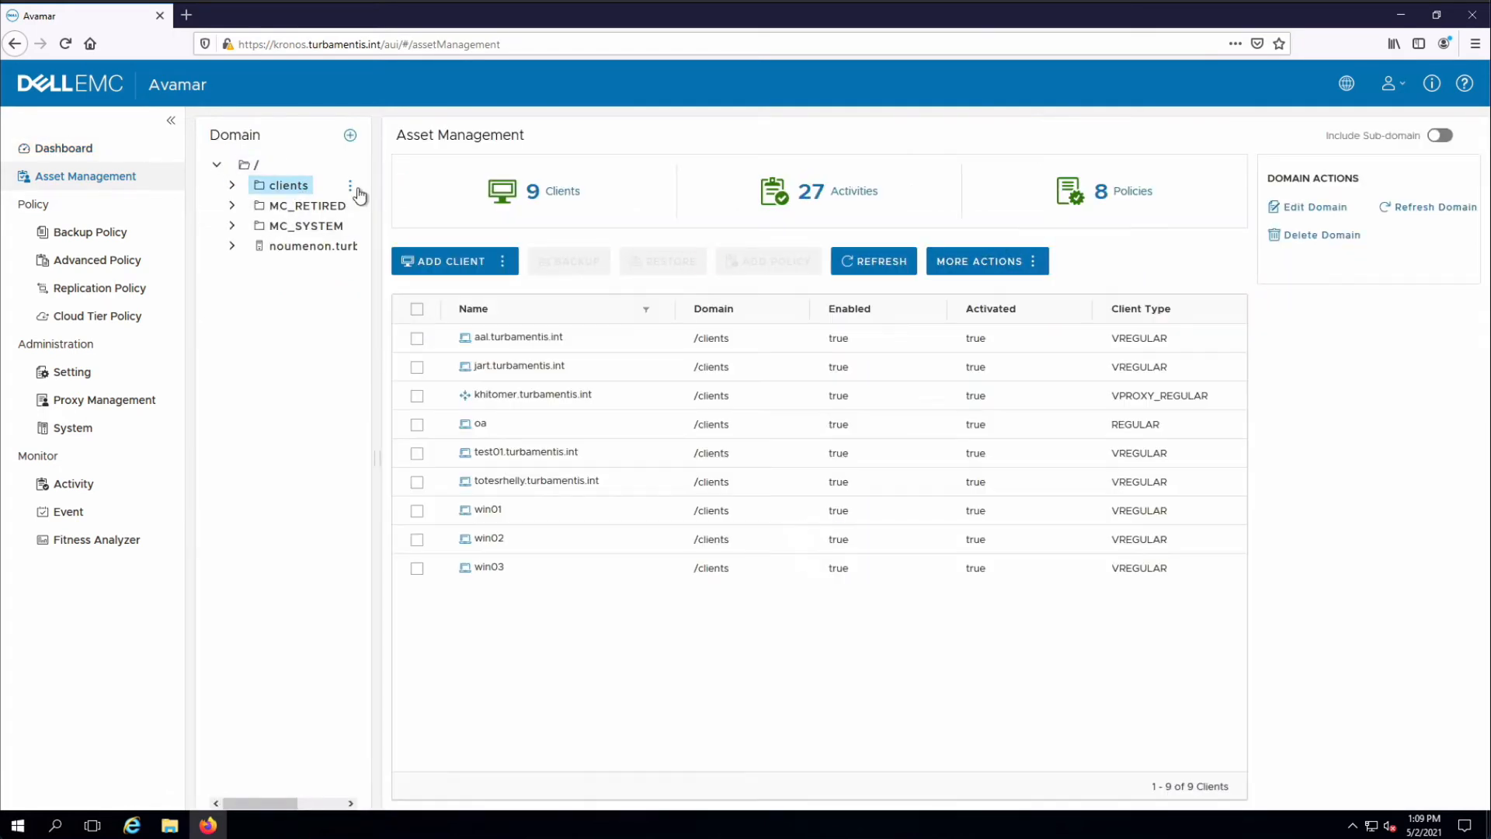
click(417, 539)
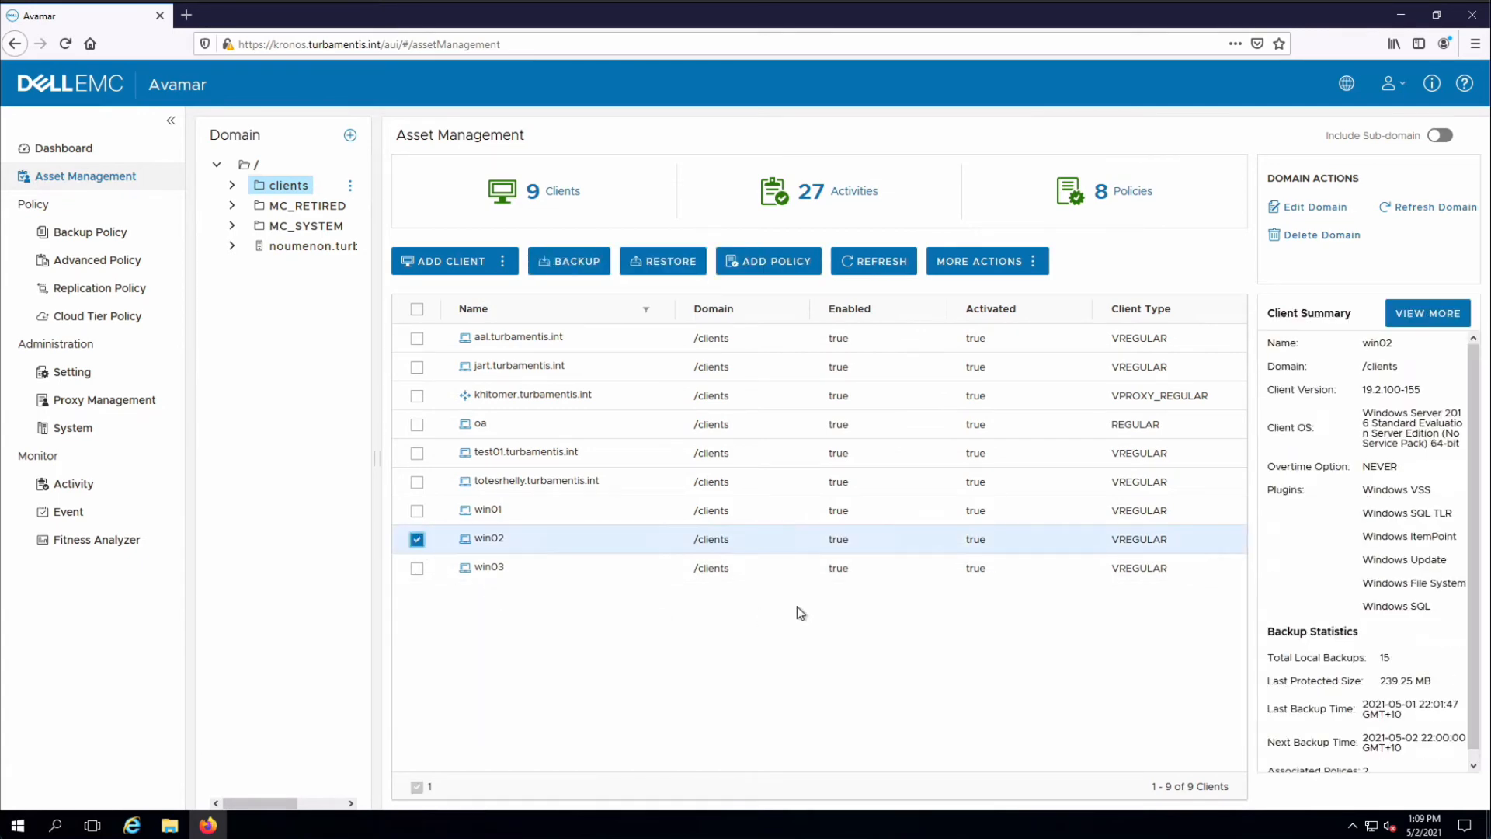
Step: Start a restore of win02 using Windows SQL backup number 52, with the original client as destination
click(687, 265)
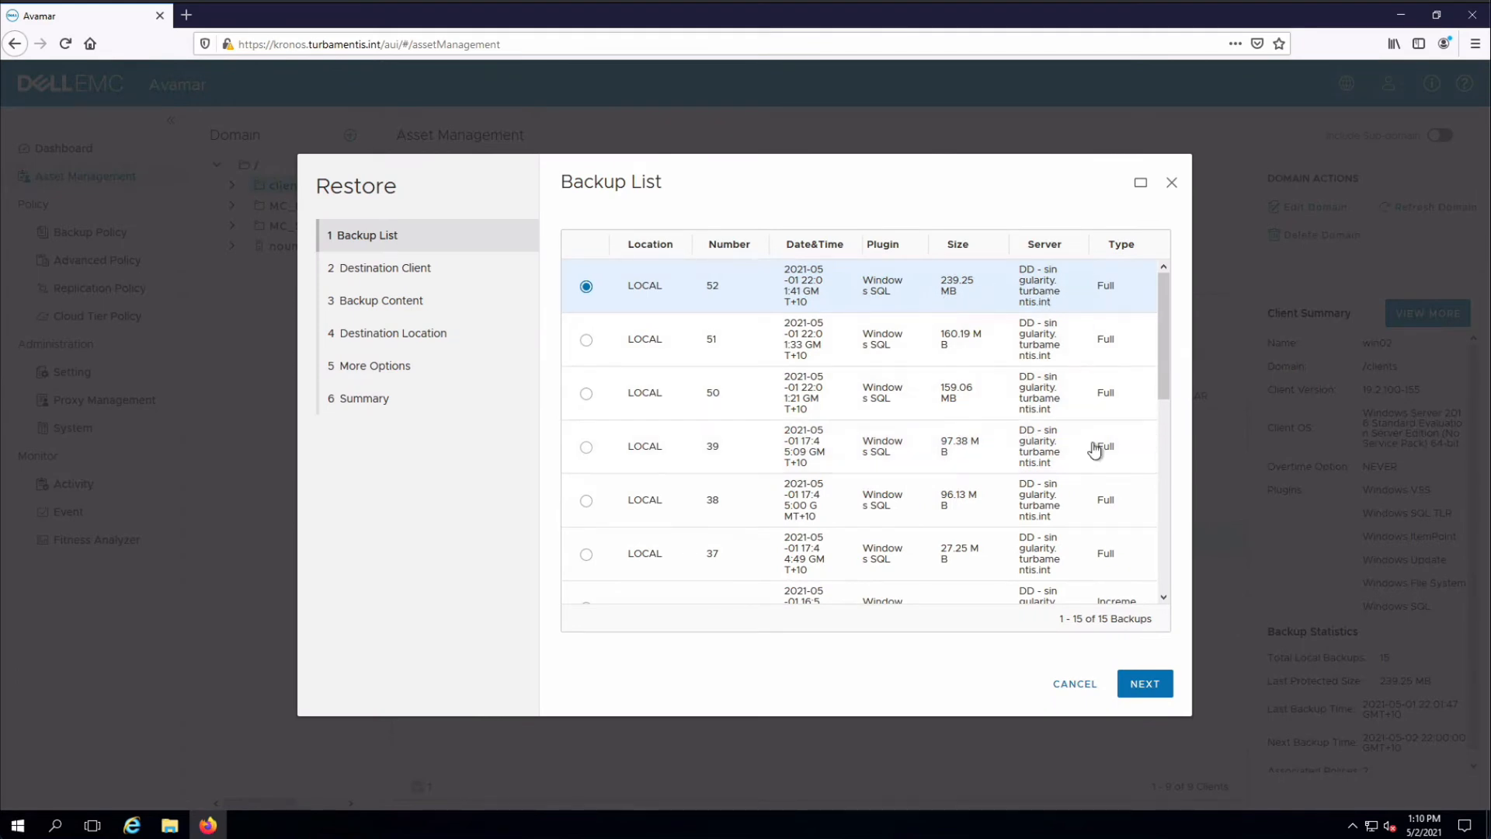
click(1145, 685)
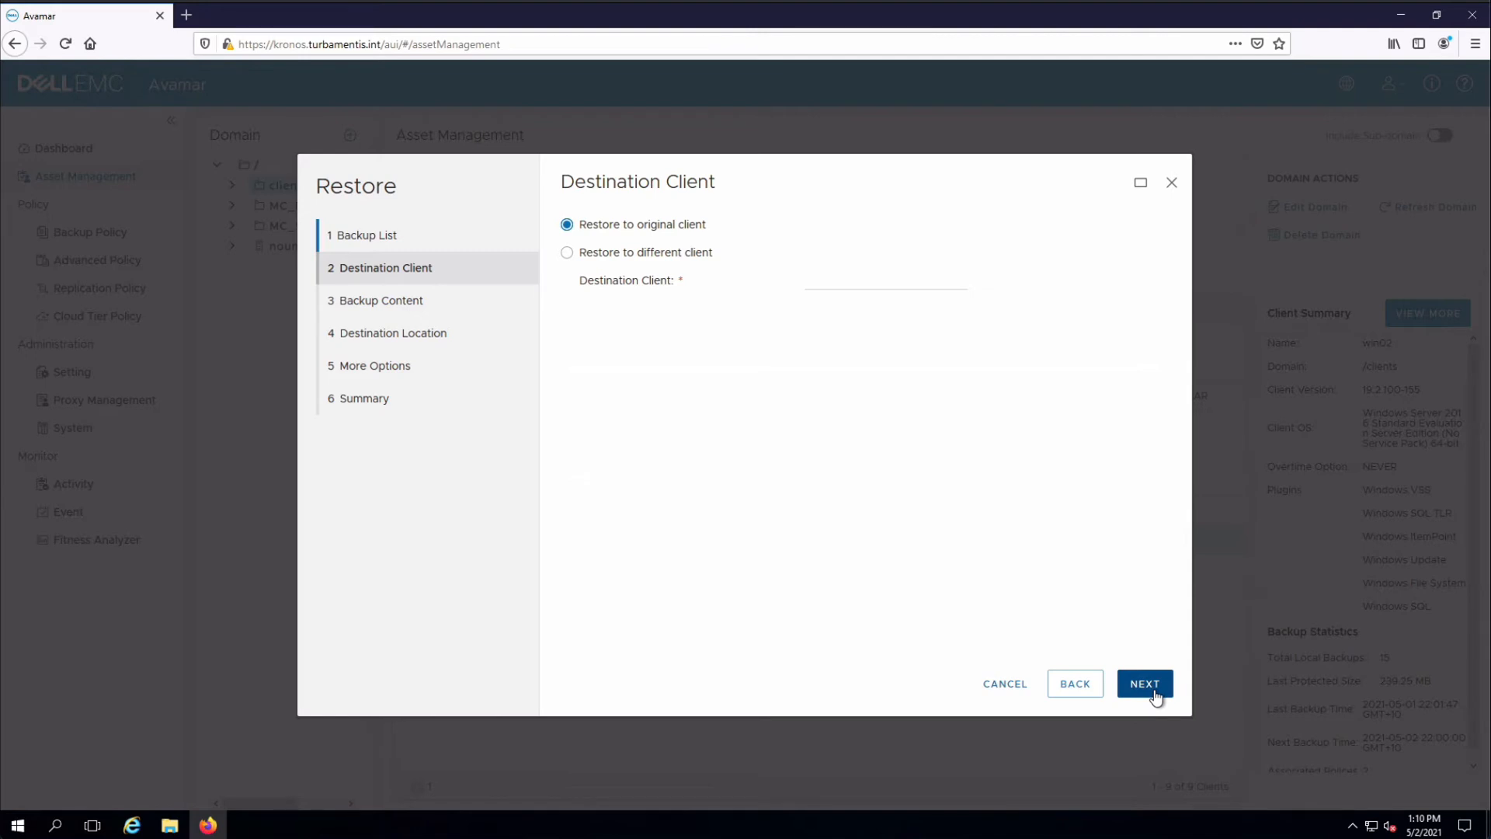
click(1145, 684)
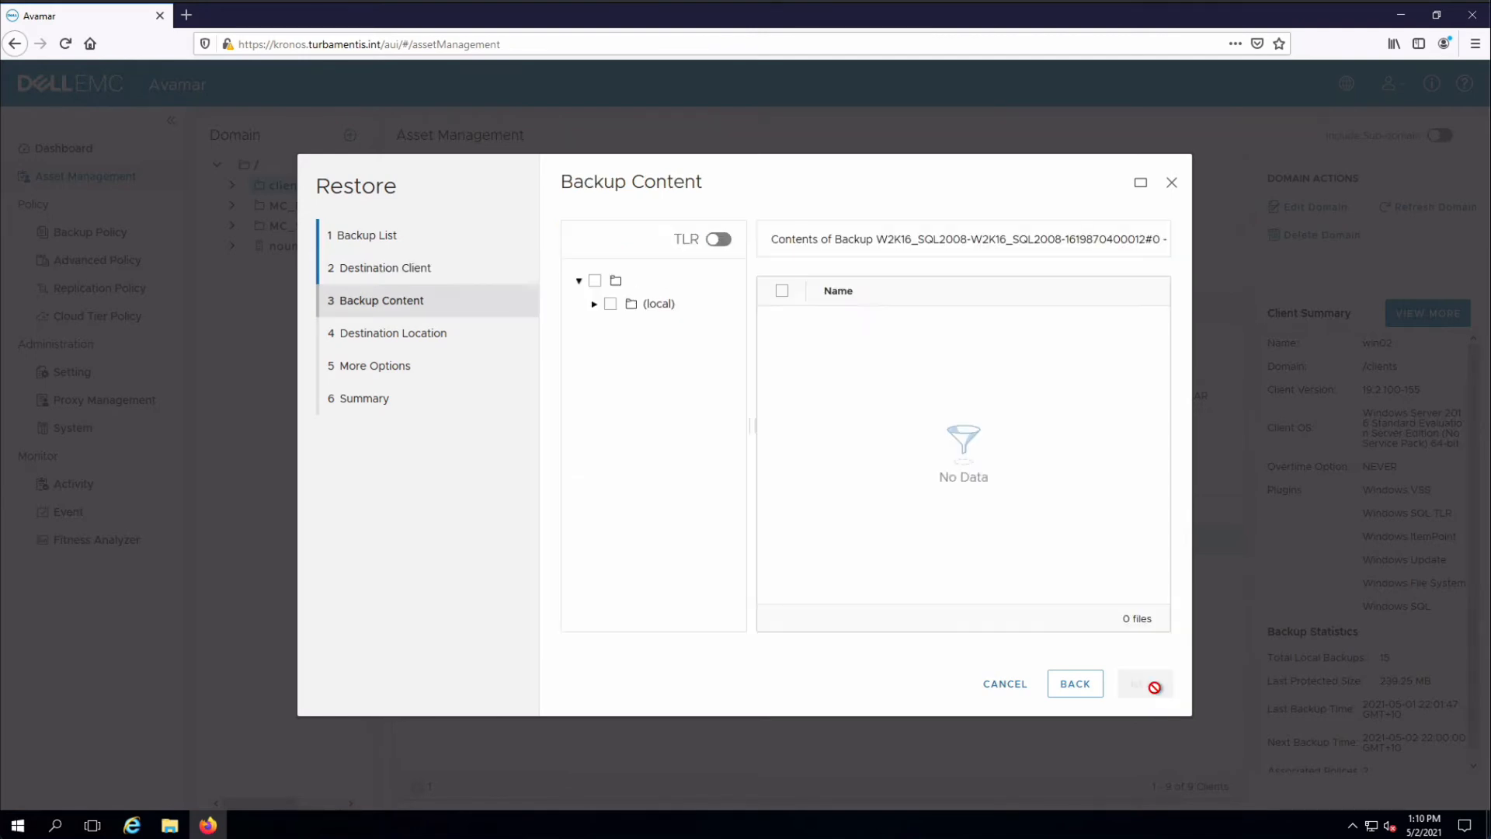
Step: Mark the PMdG database under (local) in the backup content and enable table-level restore (TLR)
click(594, 304)
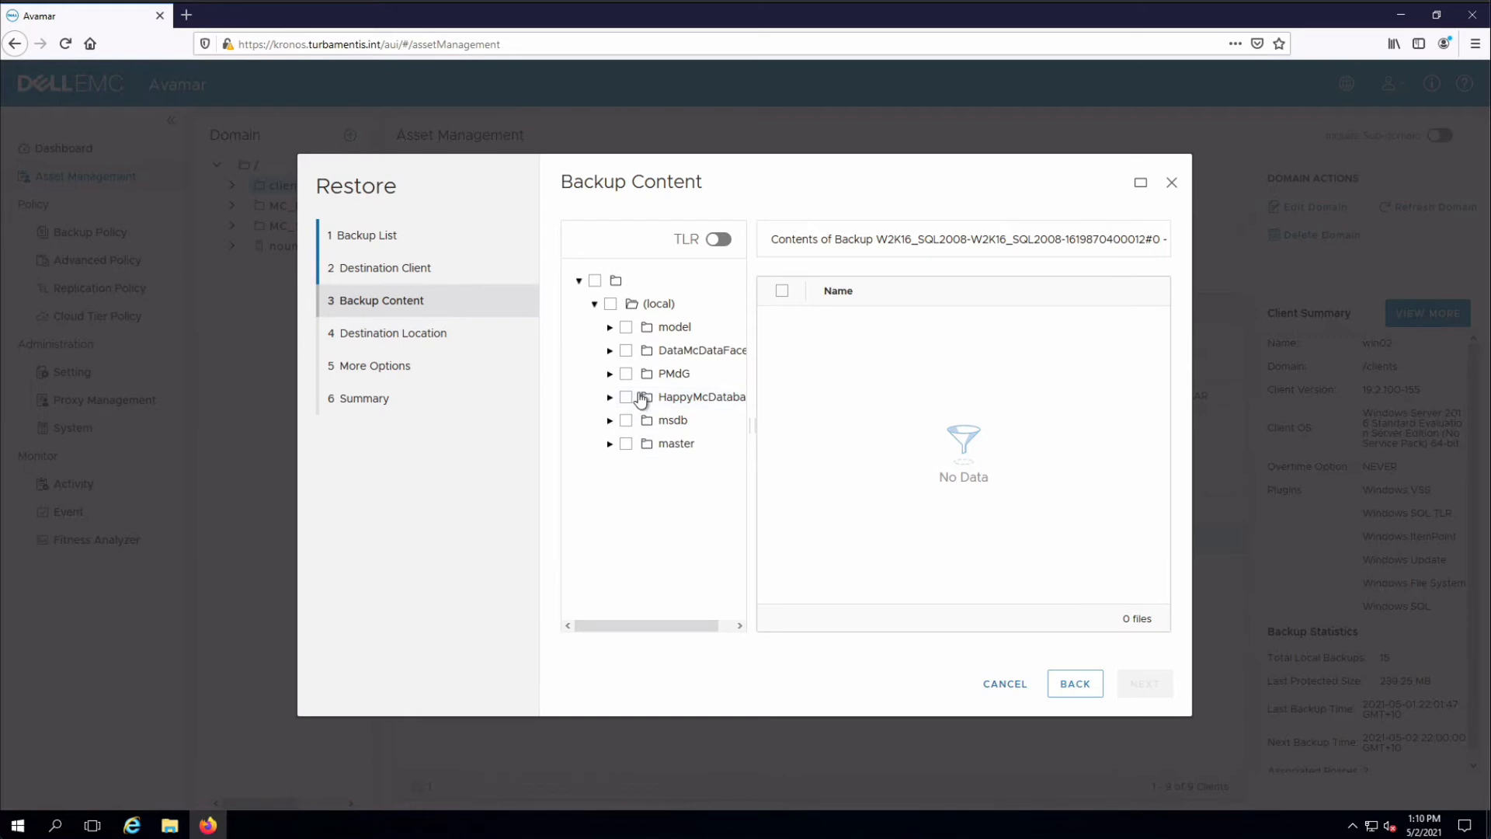
click(626, 375)
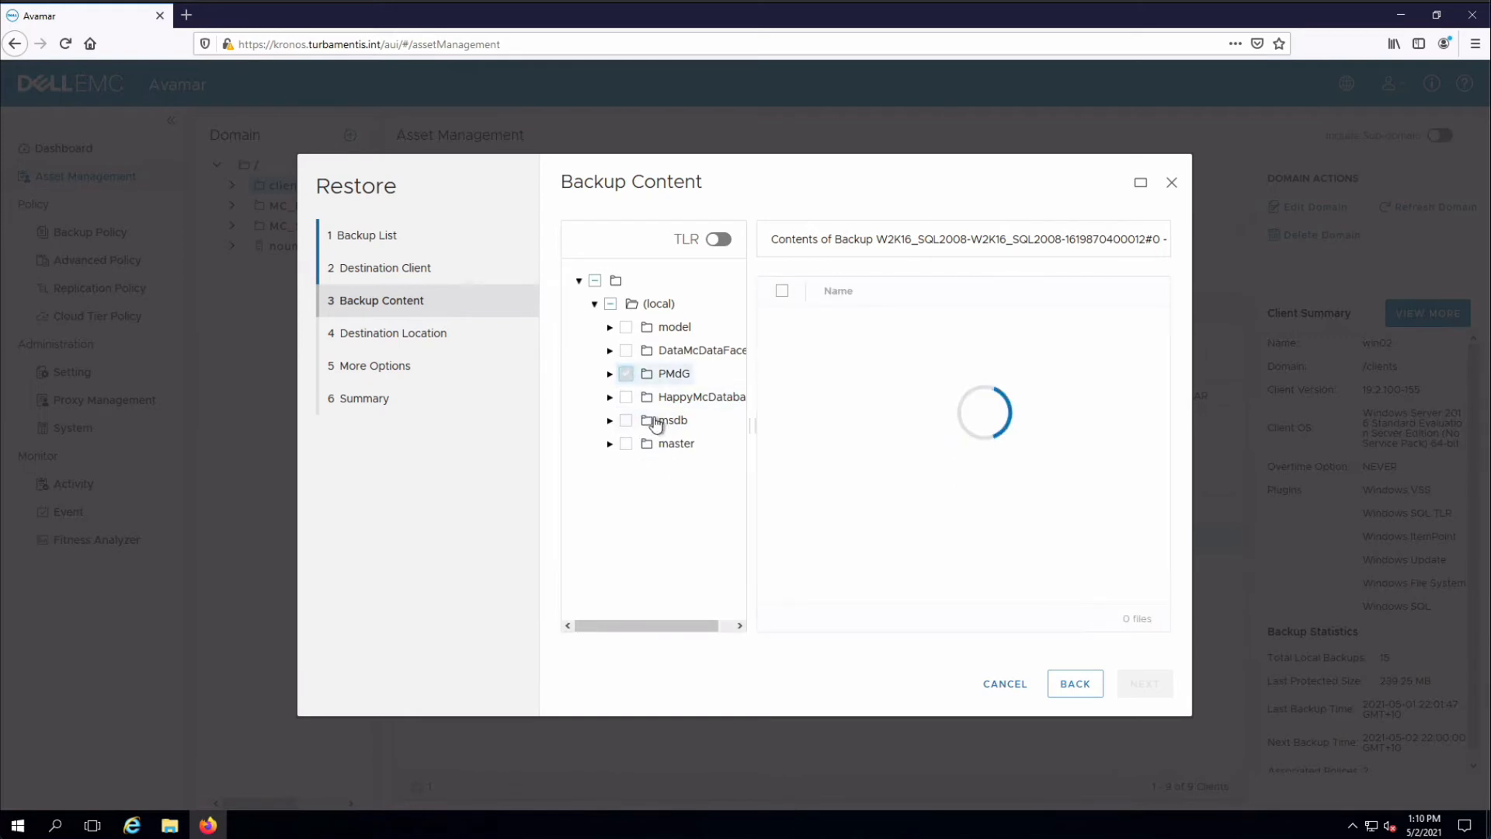
click(728, 245)
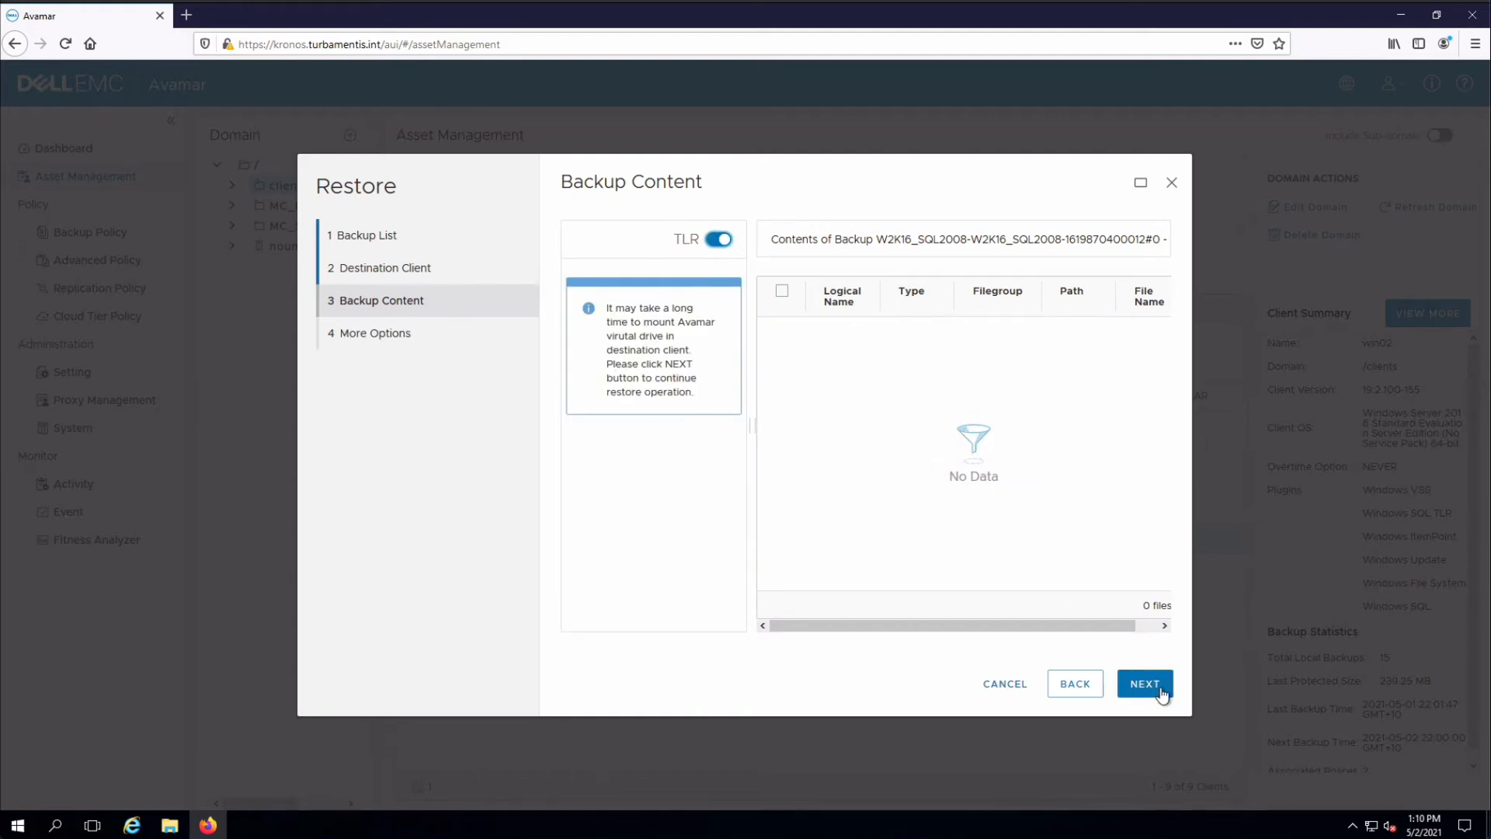
Step: Finish the restore wizard, mounting the backup as drive Z and leaving AvFS mounted for 2 hours
click(1161, 692)
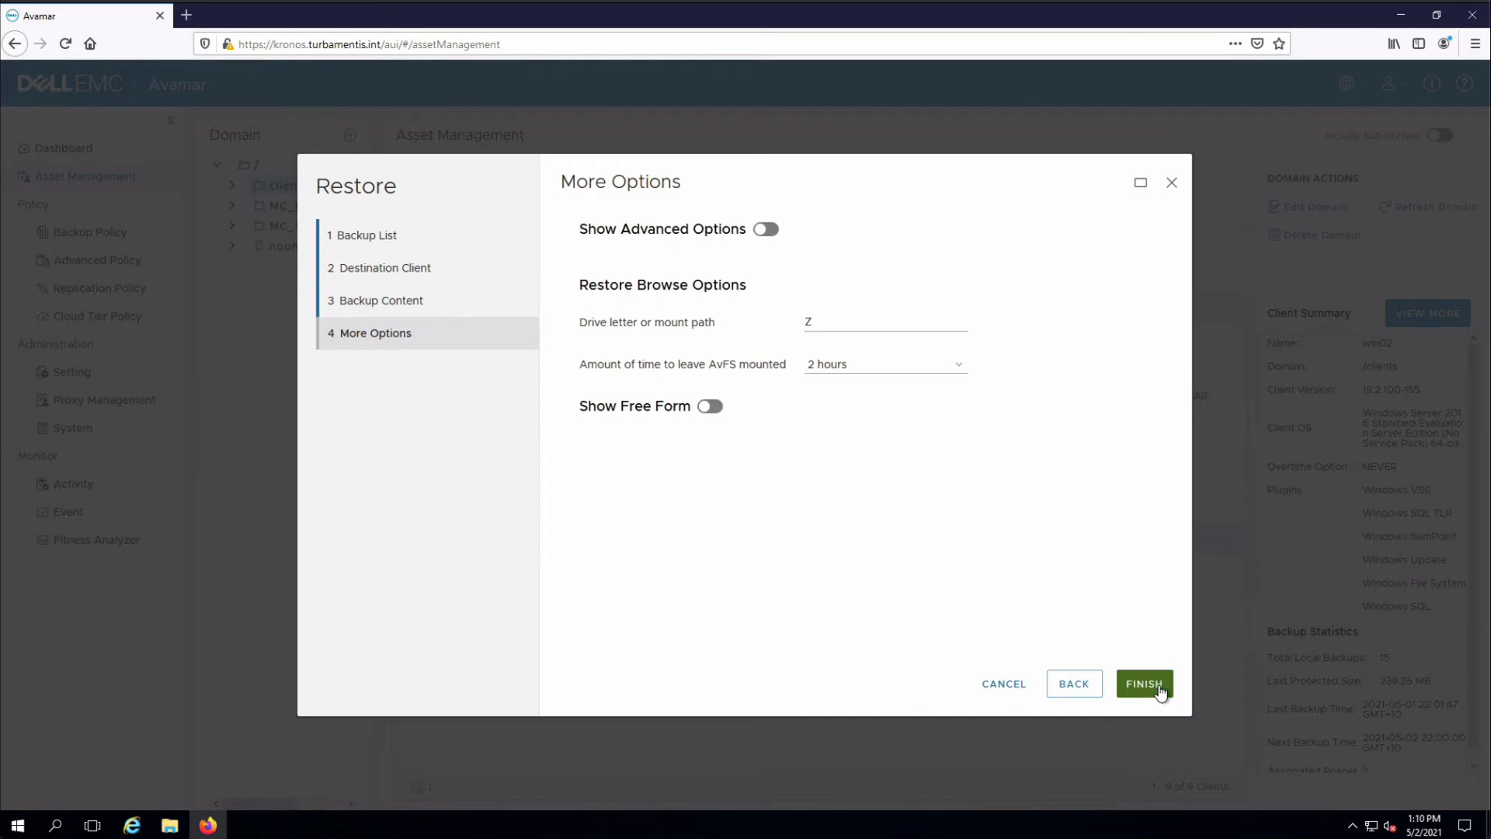
click(891, 314)
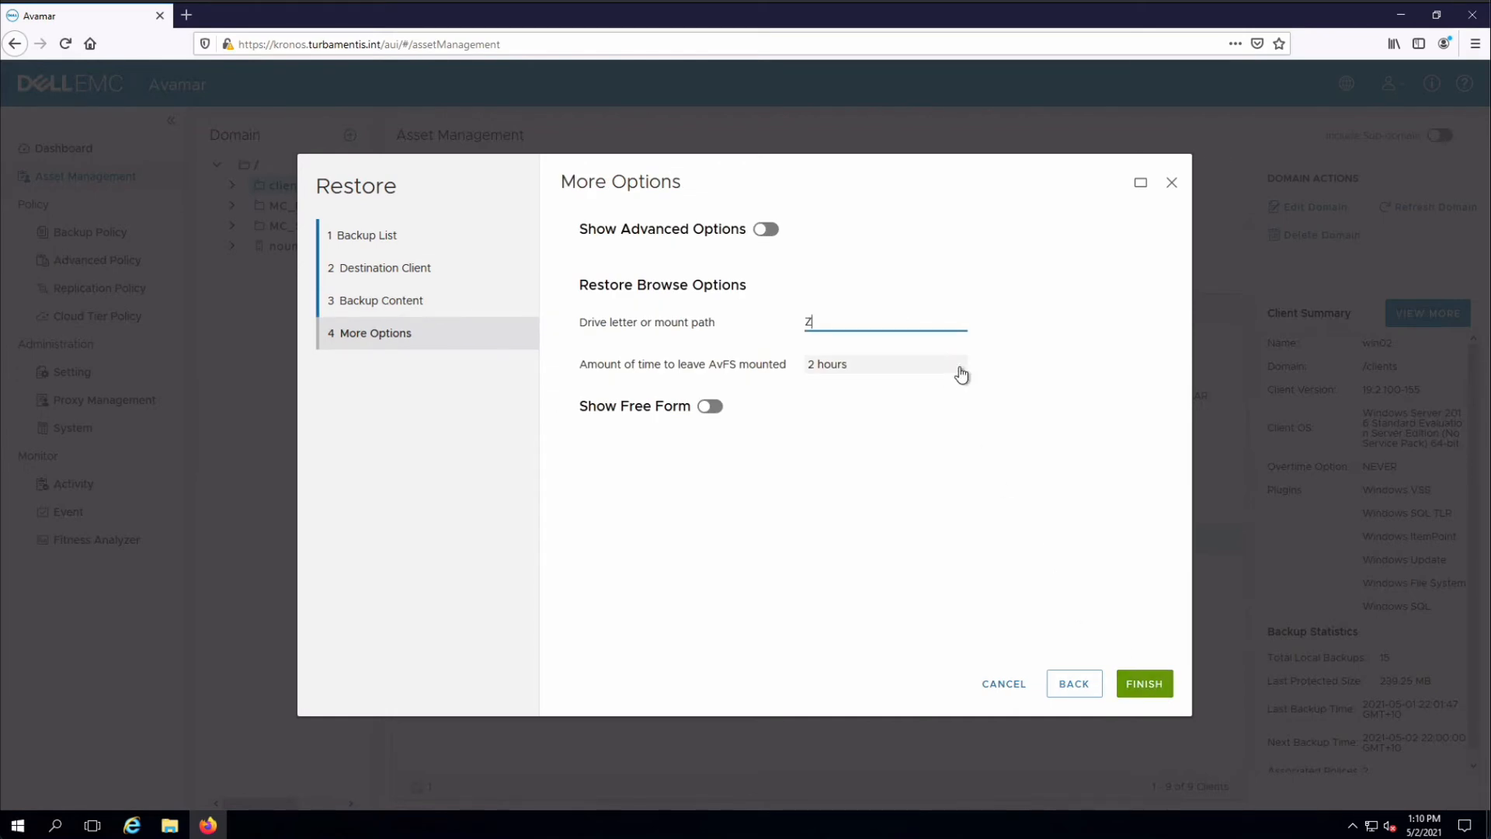
click(1144, 685)
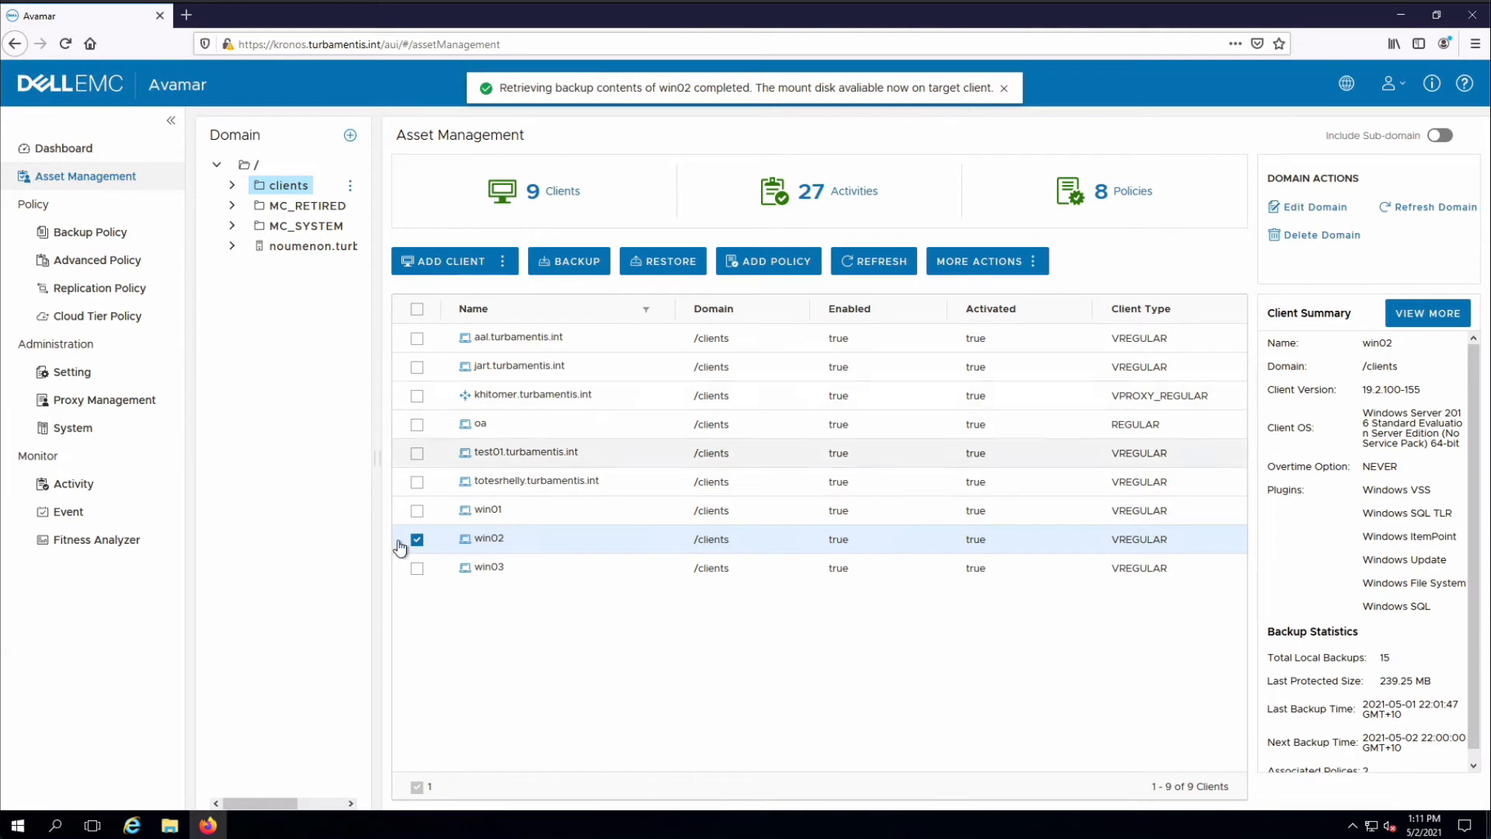
Step: In File Explorer, examine the (local)\PMdG folder on the Avamar Virtual Disk (Z:), and close the window
key(super+e)
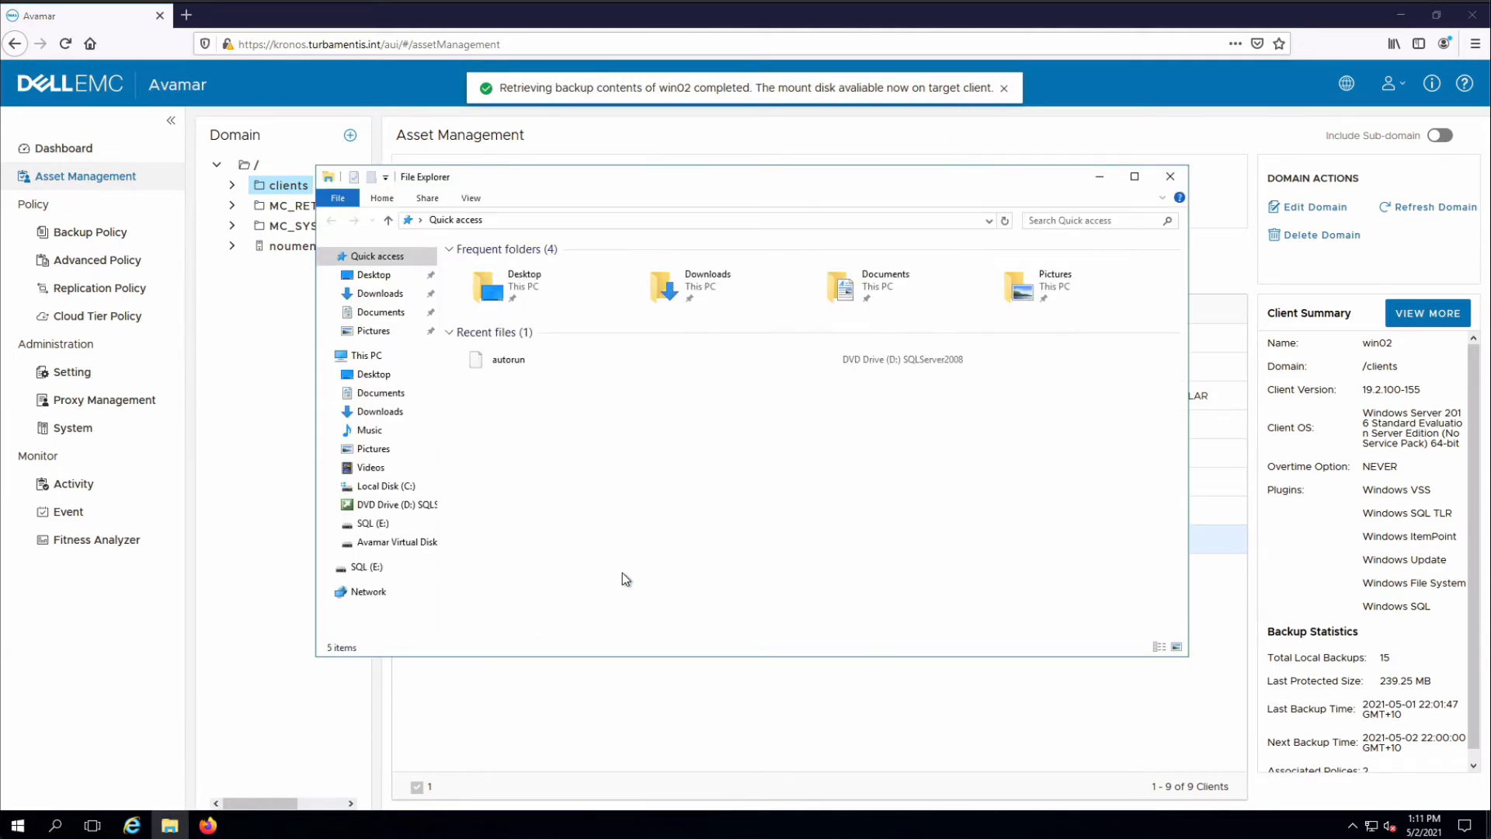
click(397, 544)
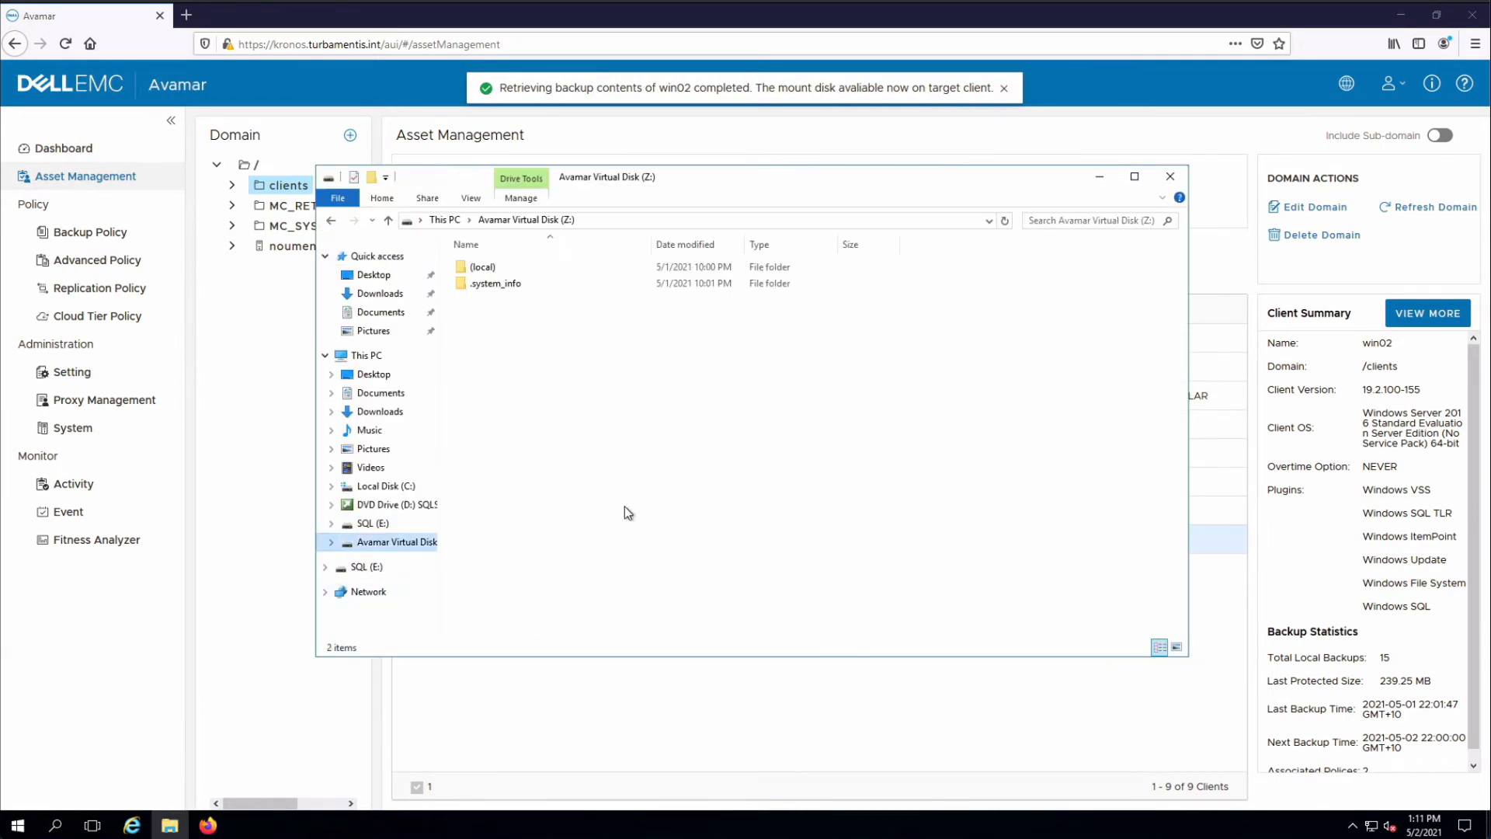
double_click(497, 268)
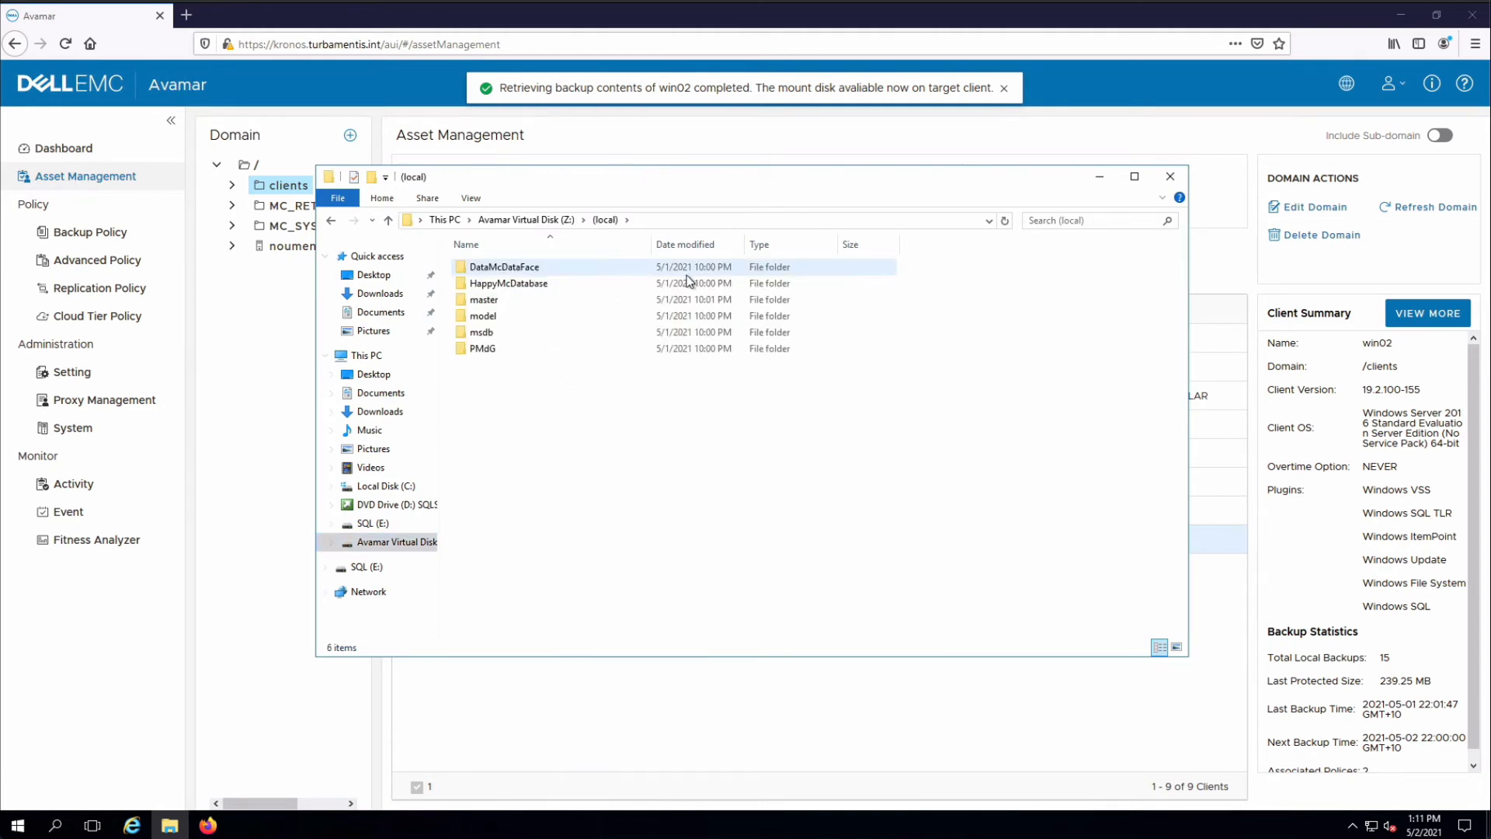
click(540, 352)
double_click(540, 352)
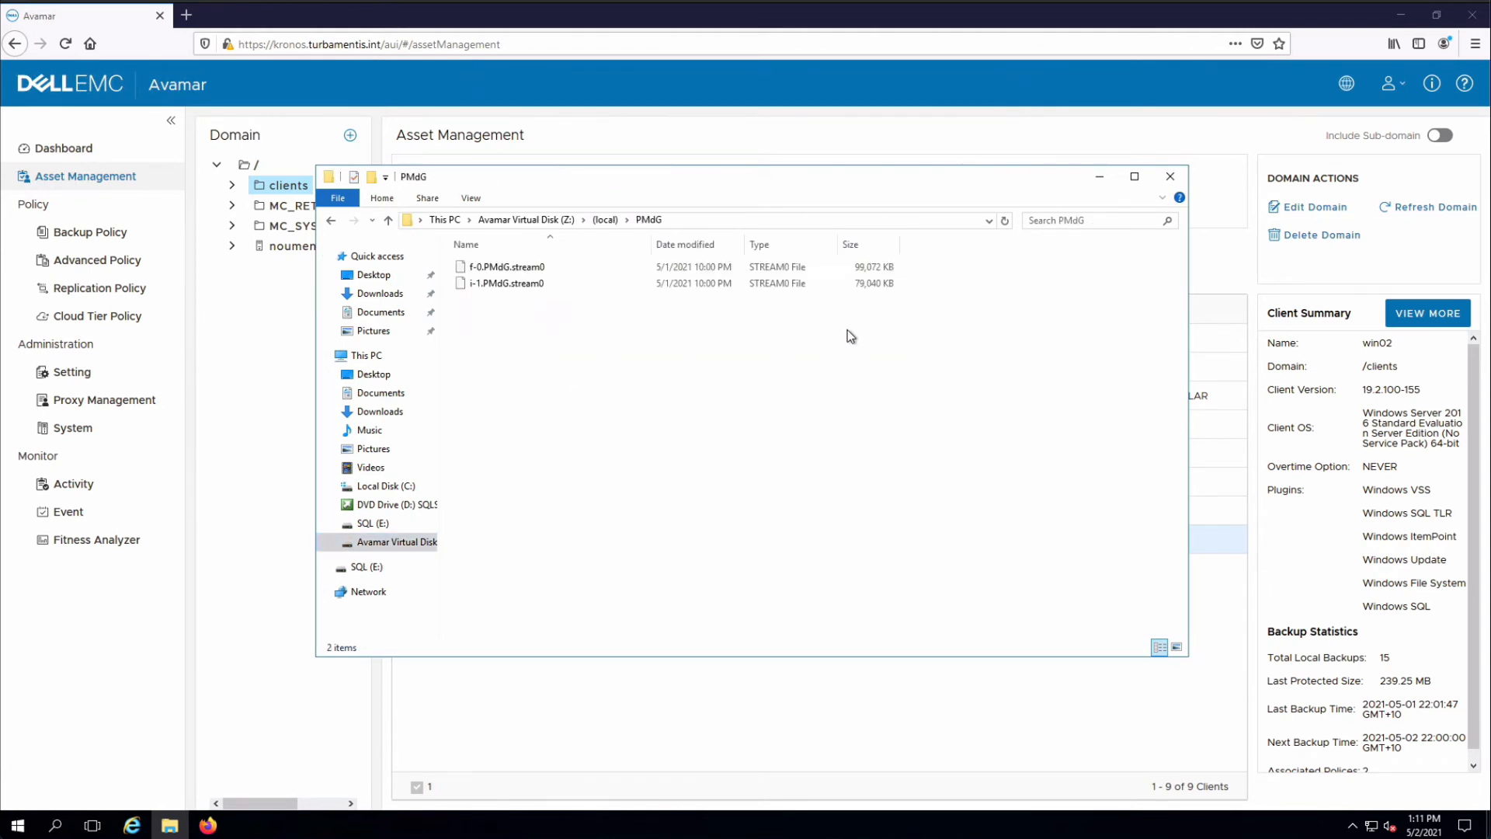
click(1178, 175)
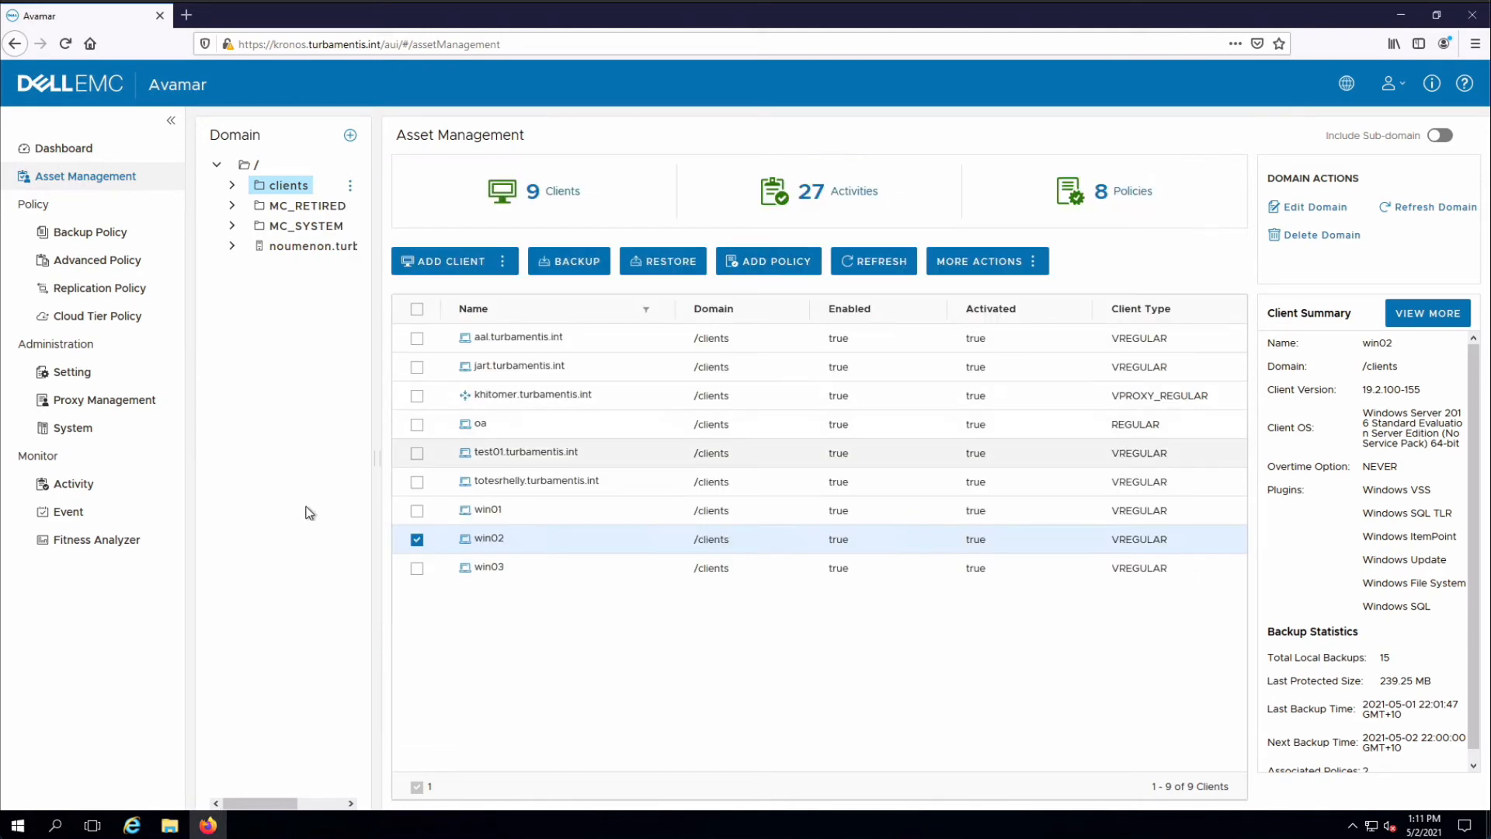
Step: Launch Dell EMC ItemPoint for Microsoft SQL Server and set the wizard's source to the folder Z:\(local)\PMdG
click(19, 825)
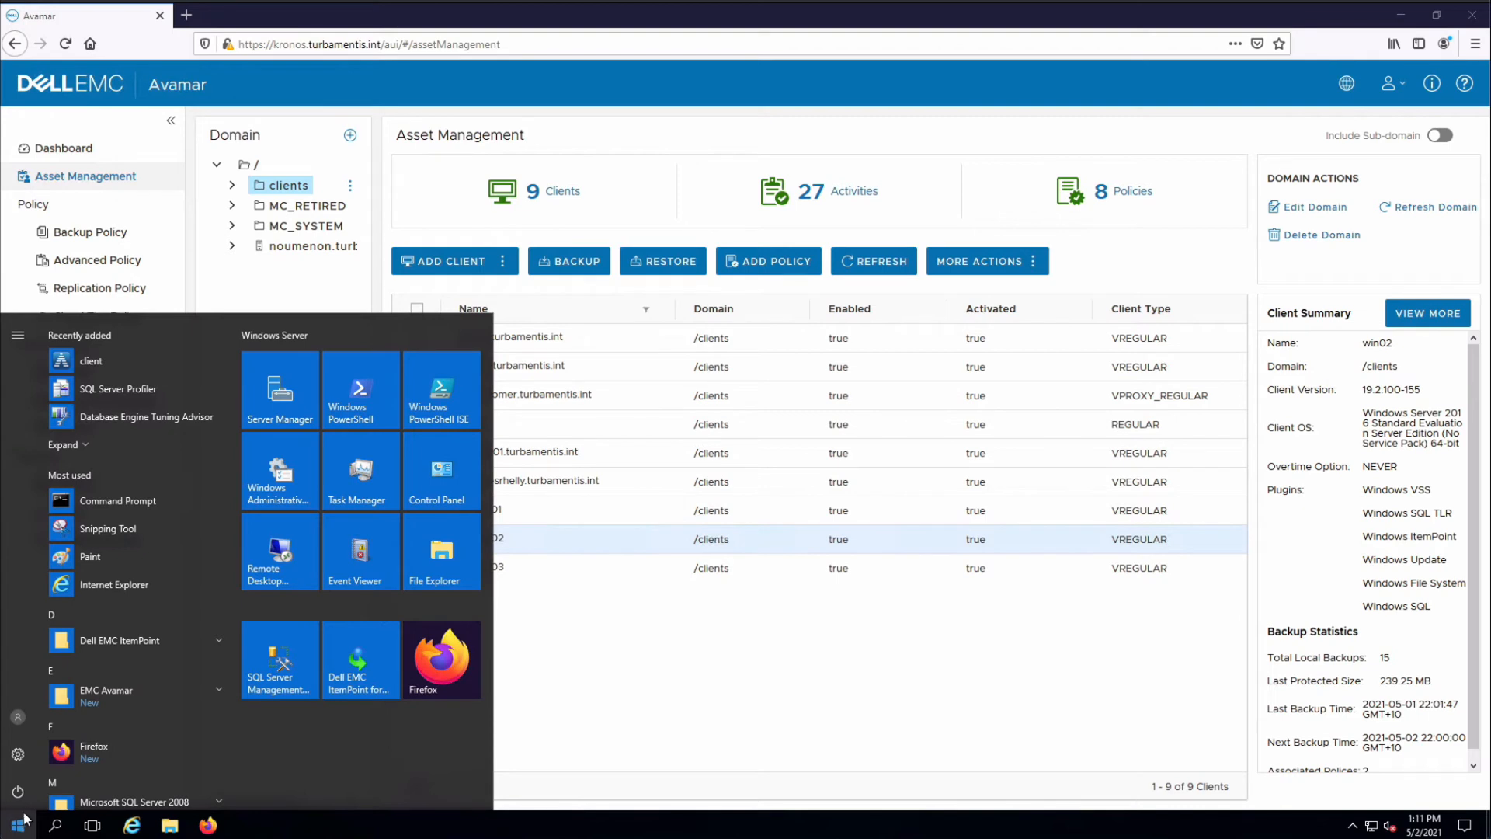
click(365, 660)
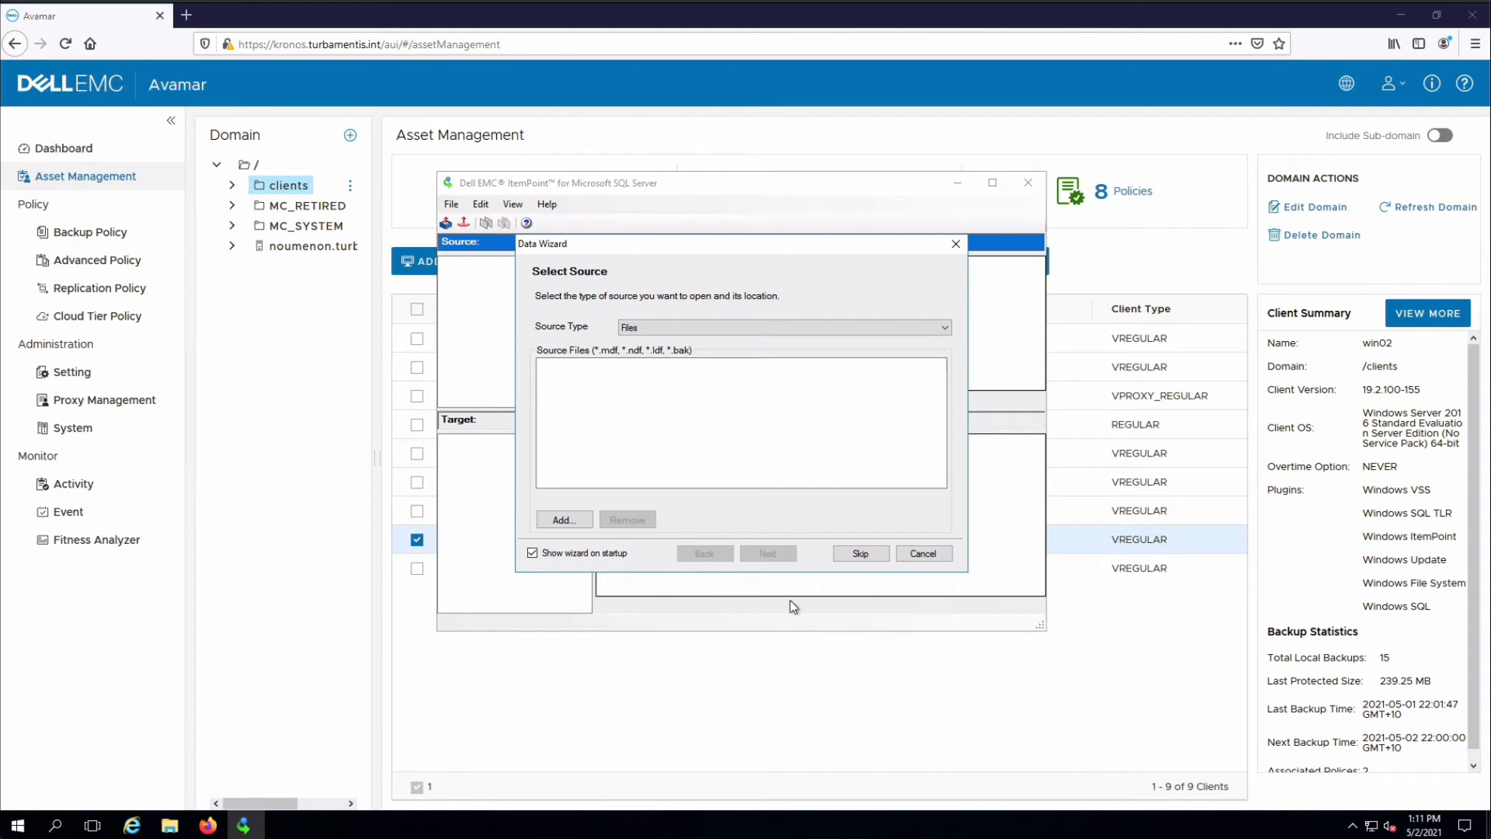
click(901, 327)
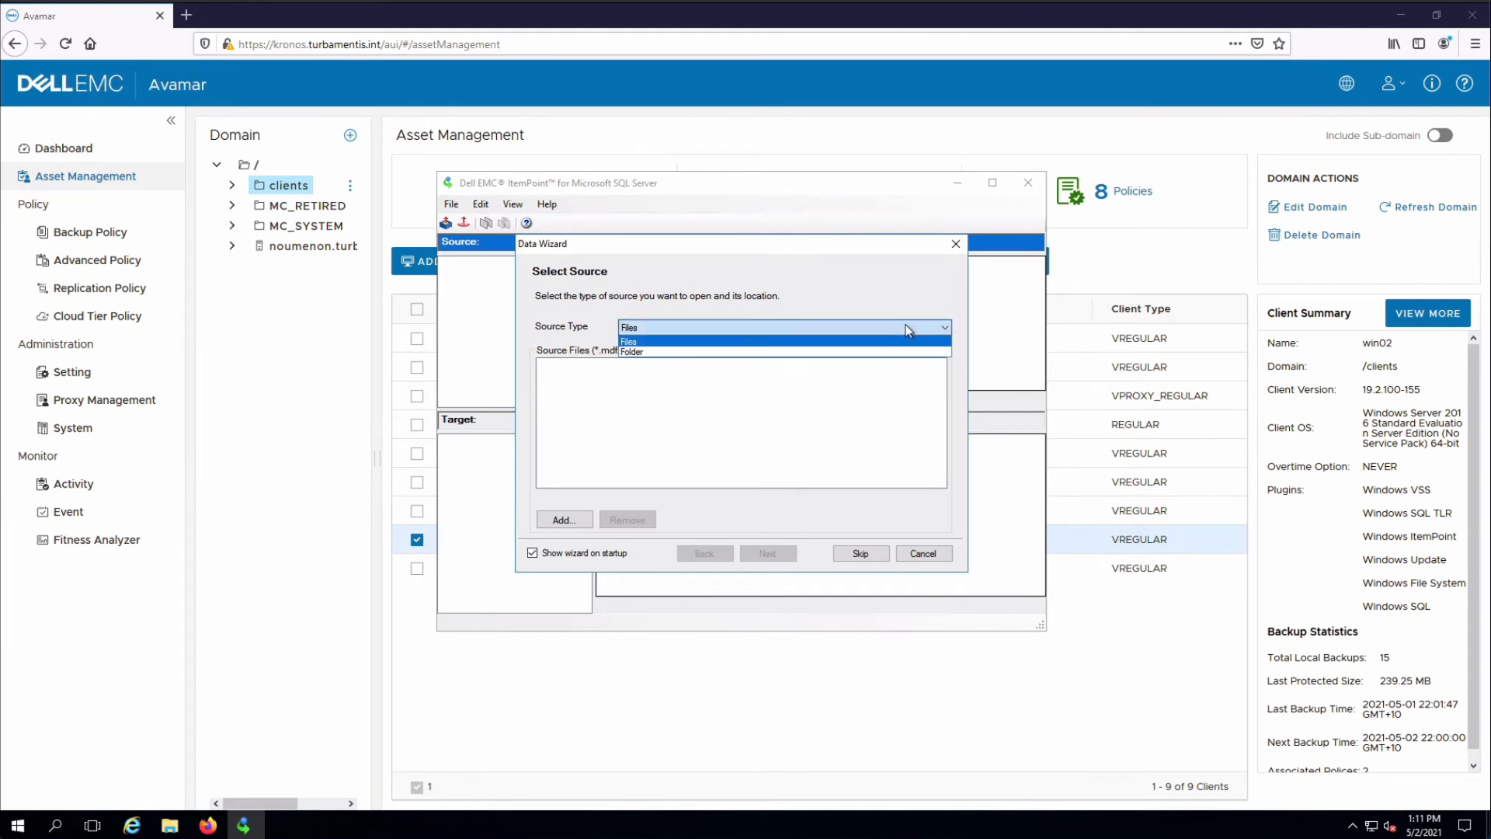
click(723, 354)
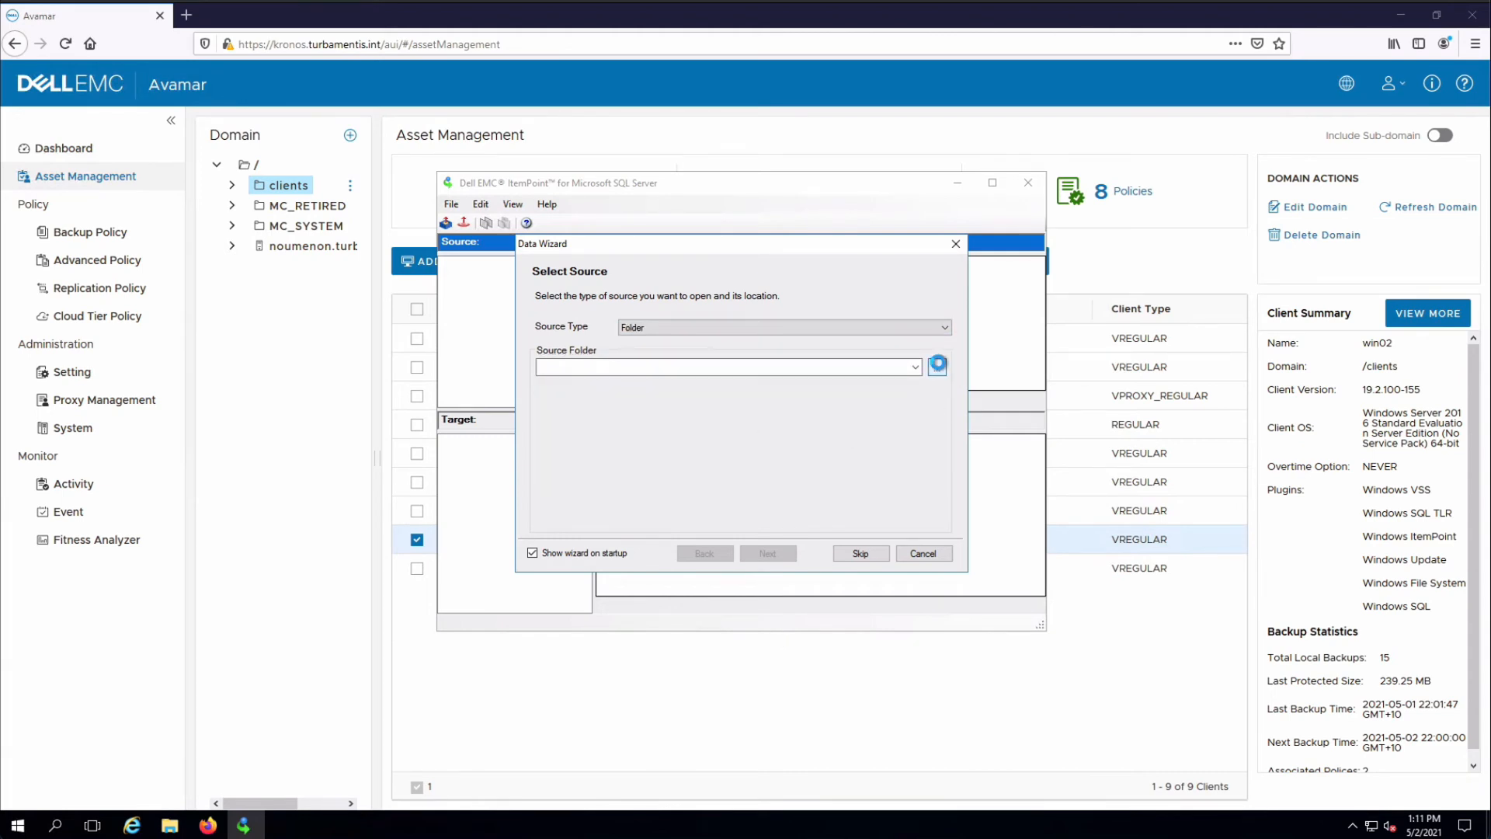
click(937, 366)
scroll(776, 462, down, 4)
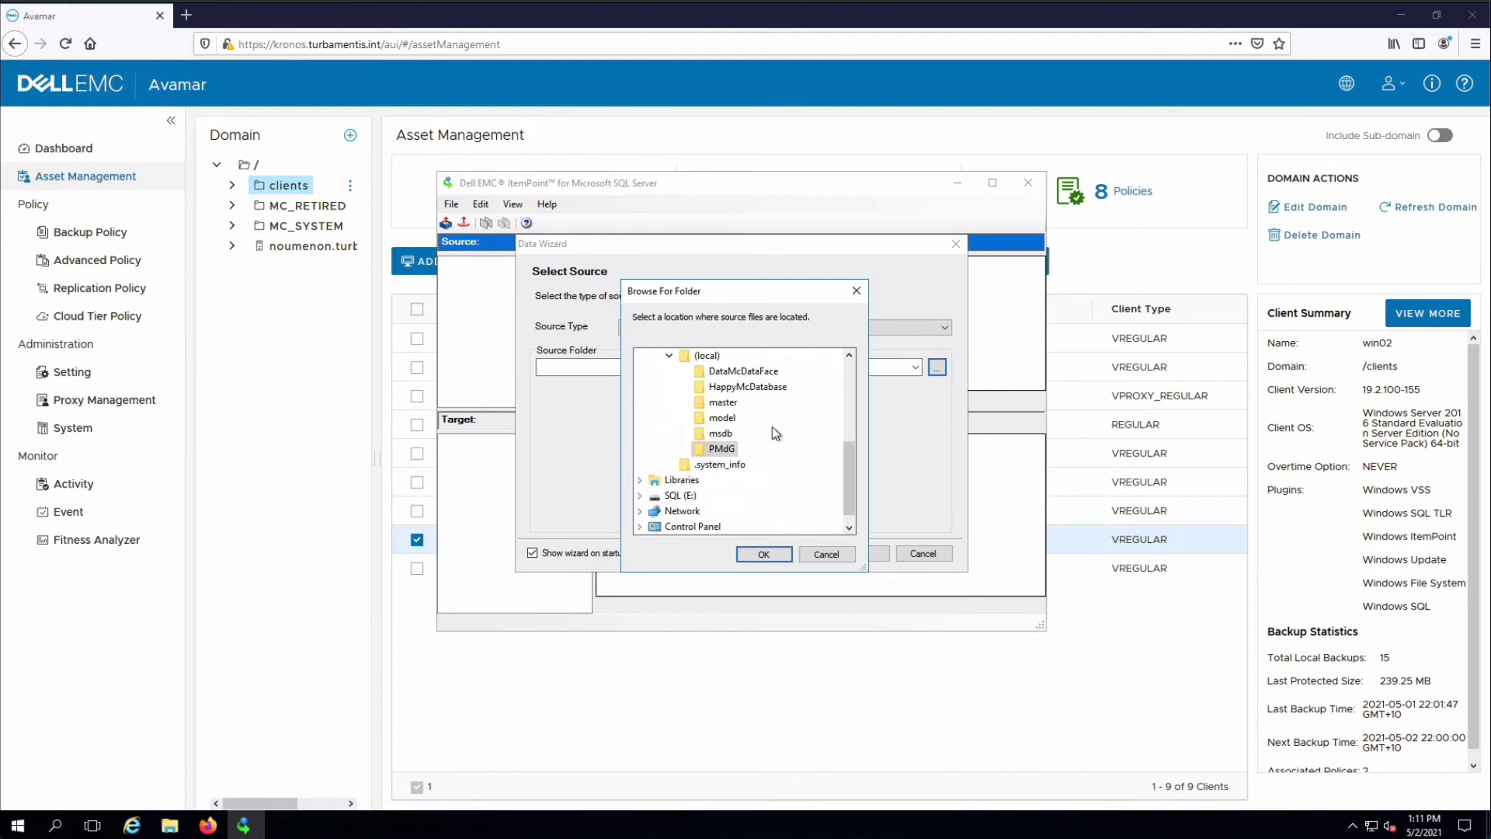
scroll(775, 435, up, 3)
scroll(800, 459, down, 3)
click(852, 356)
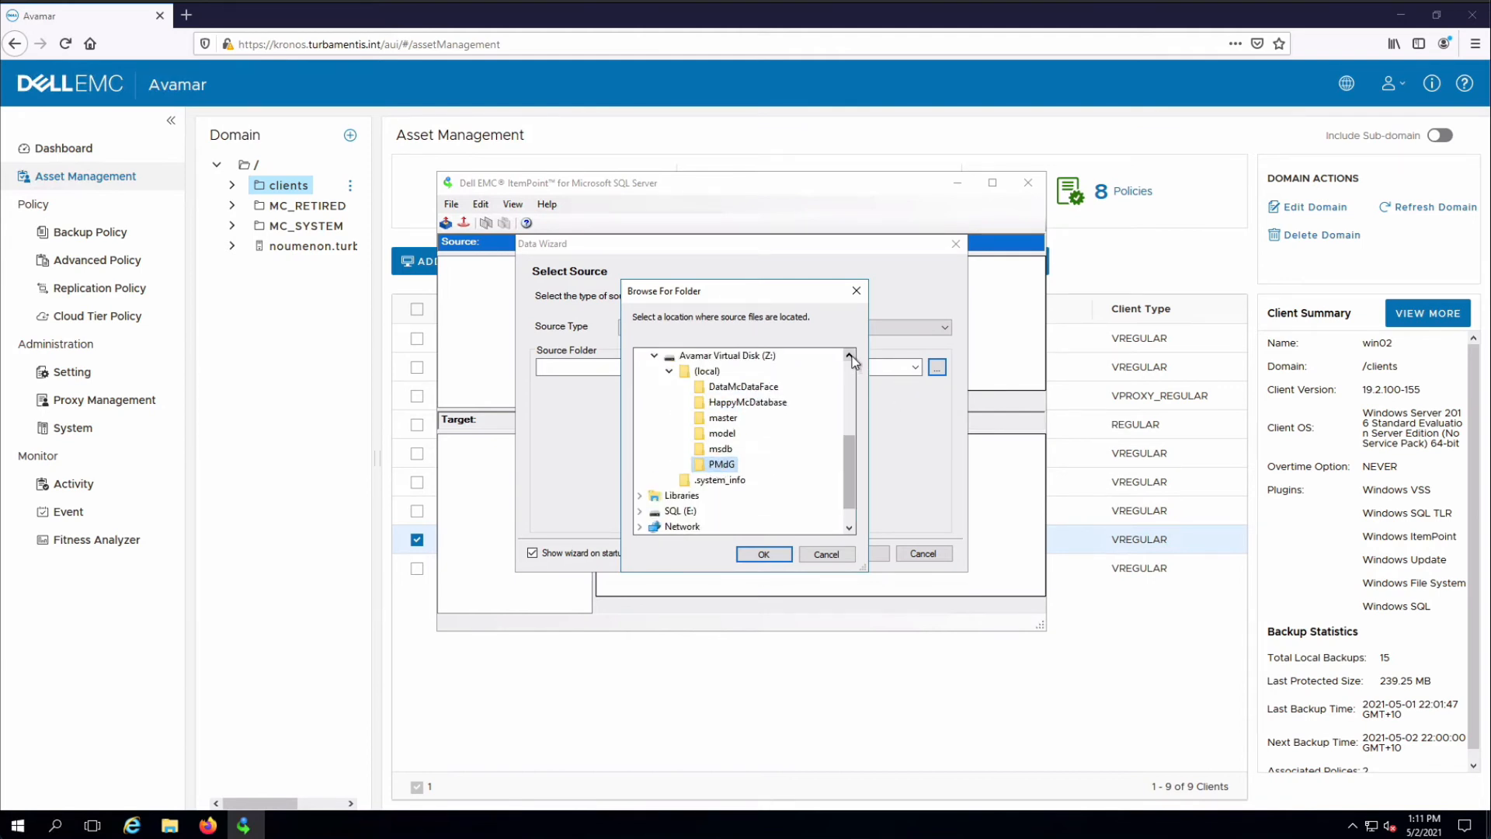
click(852, 356)
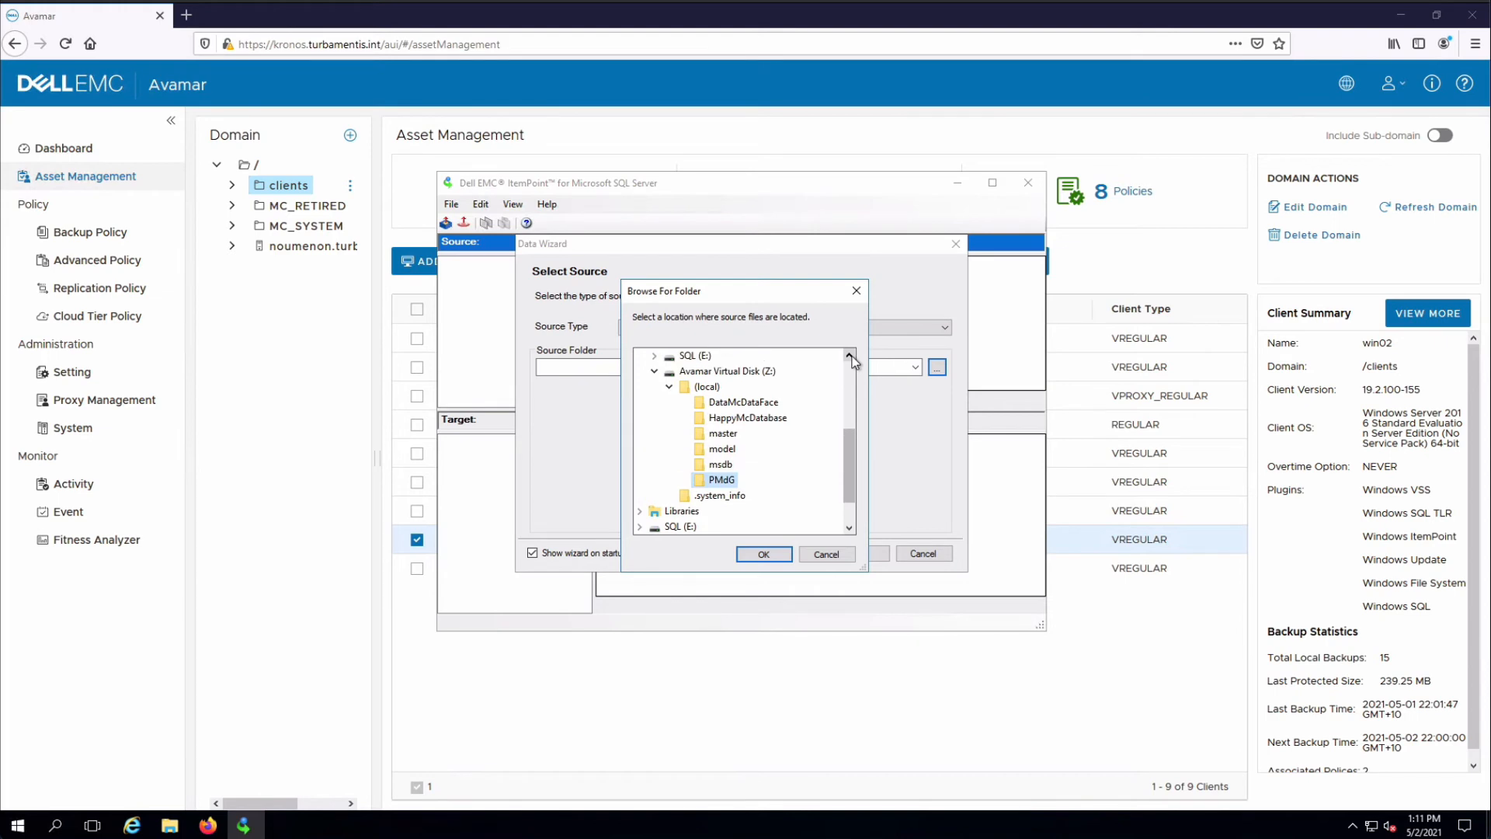
click(763, 554)
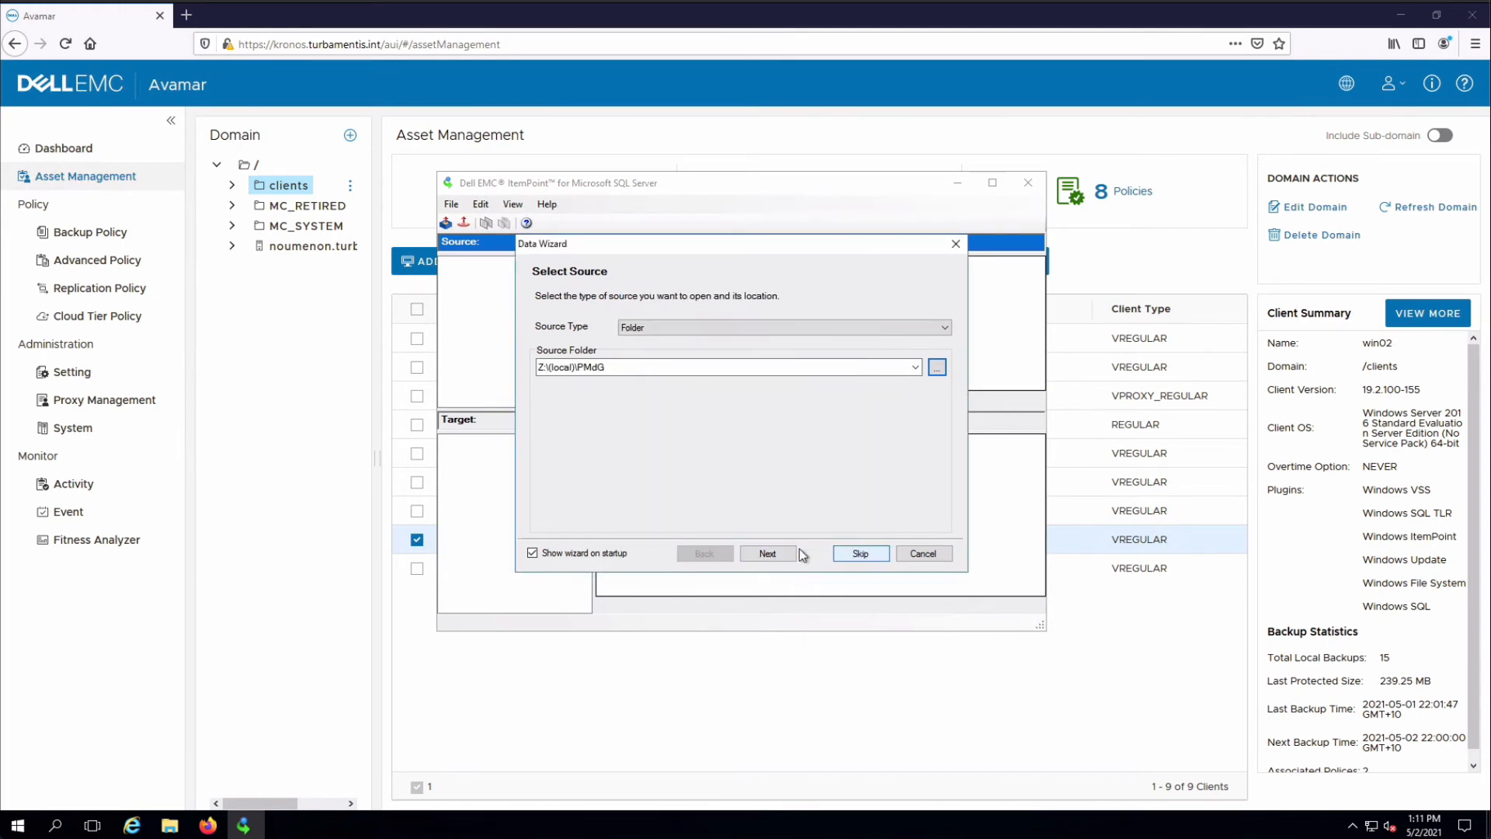
Step: Finish the wizard with the PMdG database on win02 as target, using Windows Authentication, and expand the source and target tables
click(771, 552)
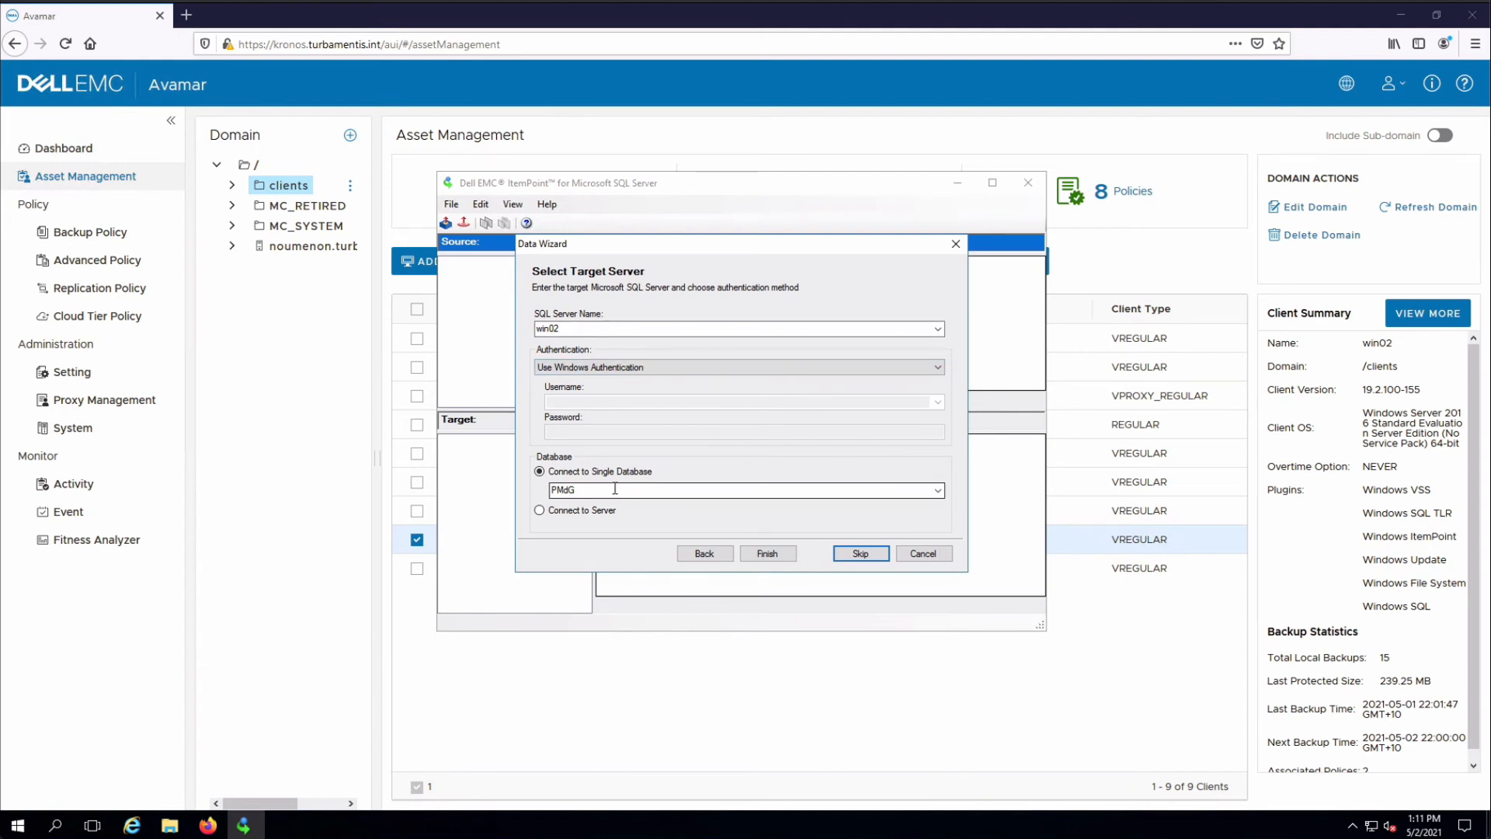
click(784, 561)
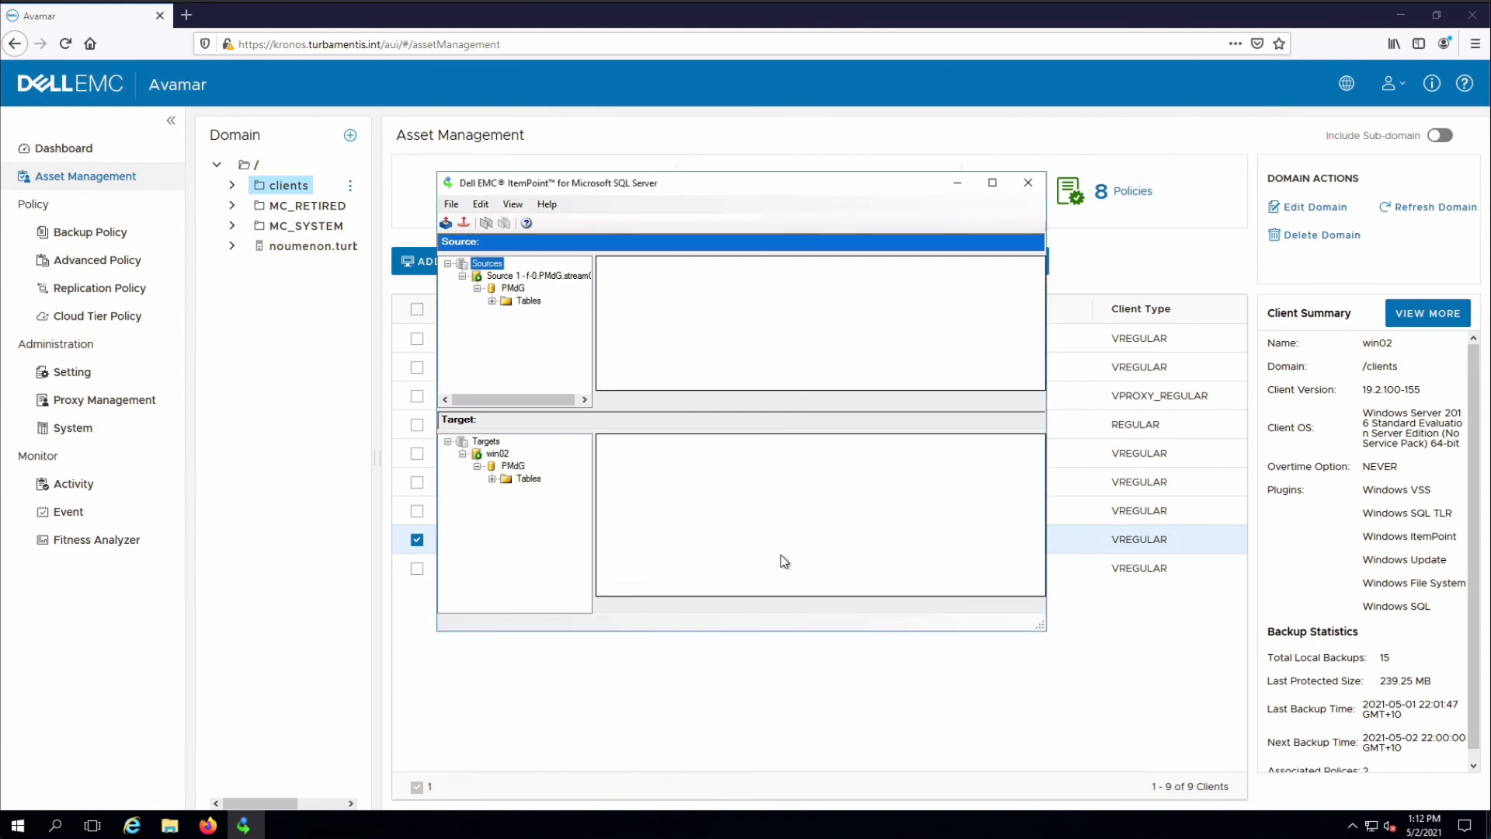
click(494, 301)
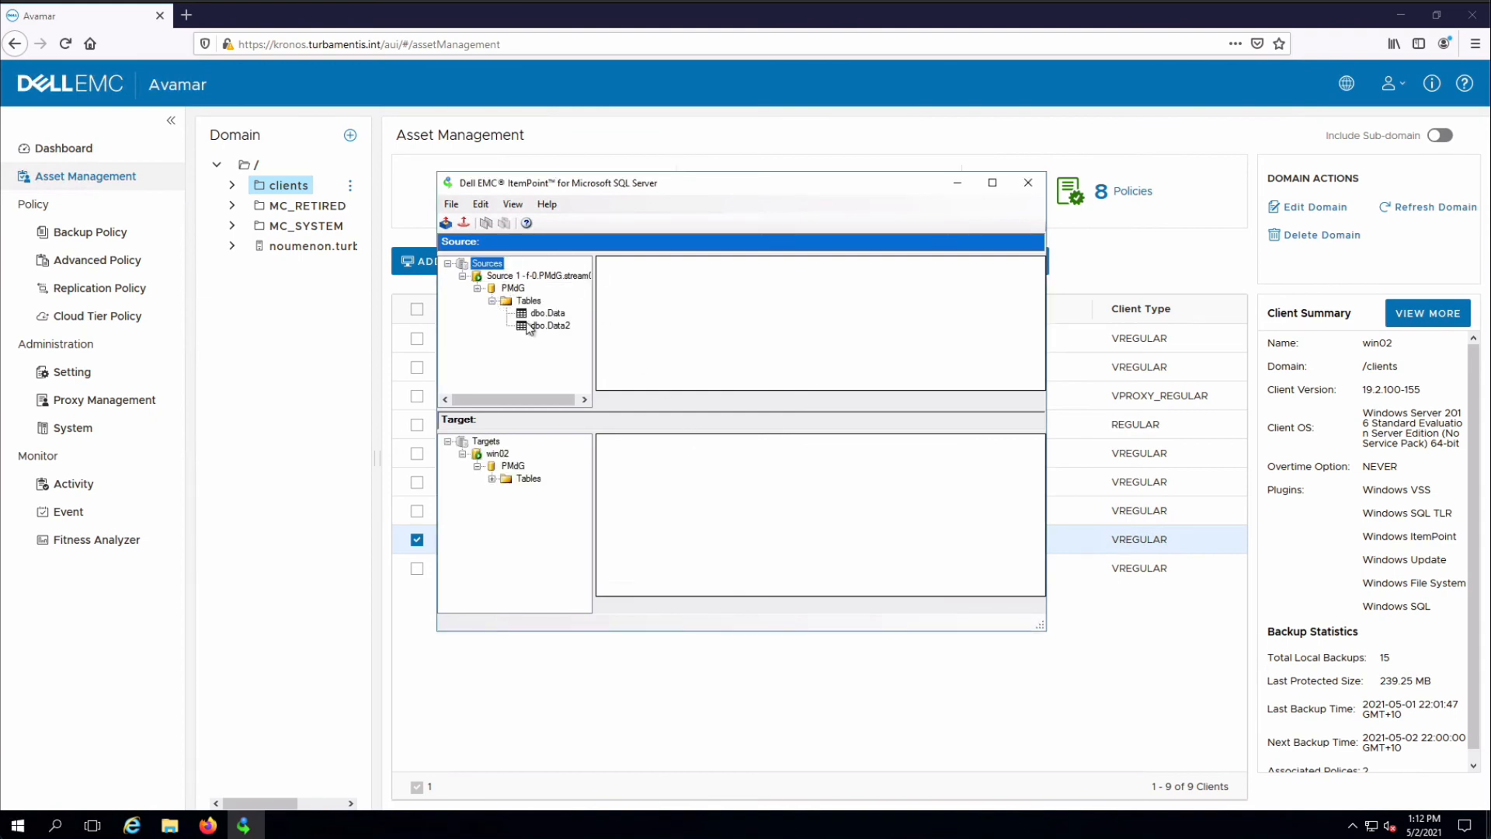
click(493, 480)
Step: Copy the dbo.Data2 table from the backup source into the Tables folder of the target PMdG database on win02
click(553, 327)
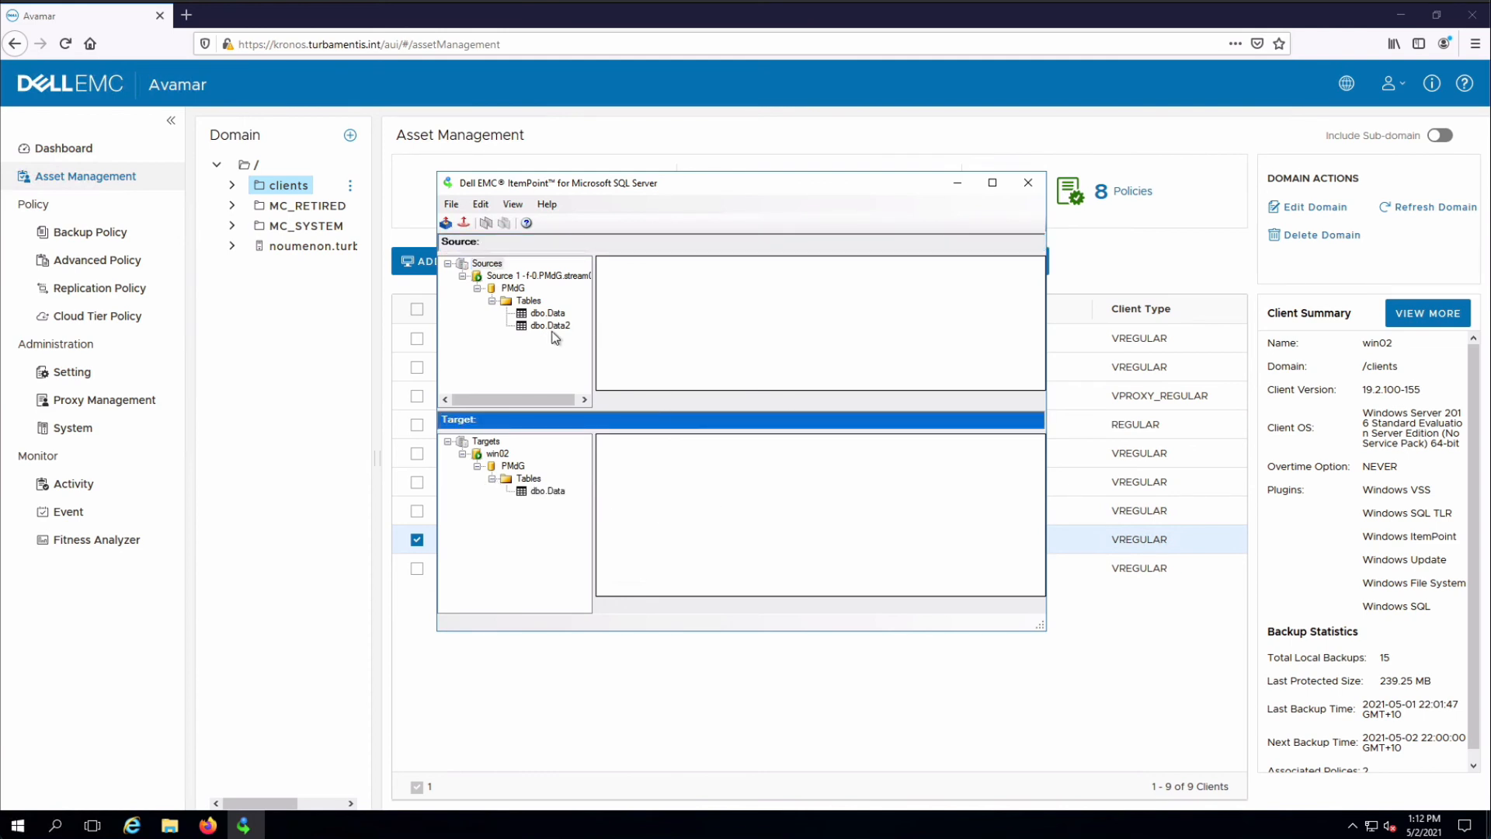
right_click(565, 328)
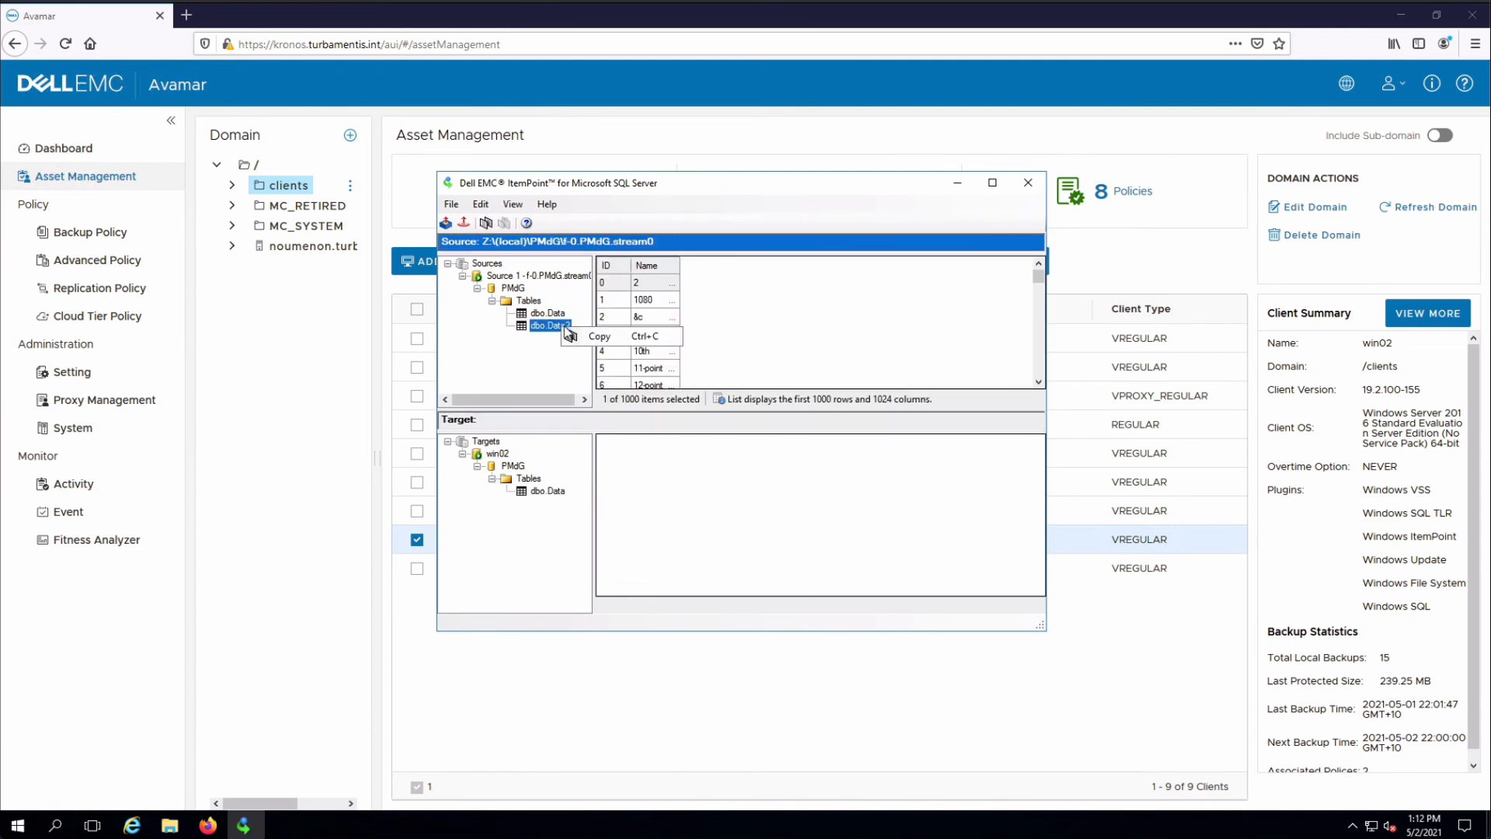
click(606, 338)
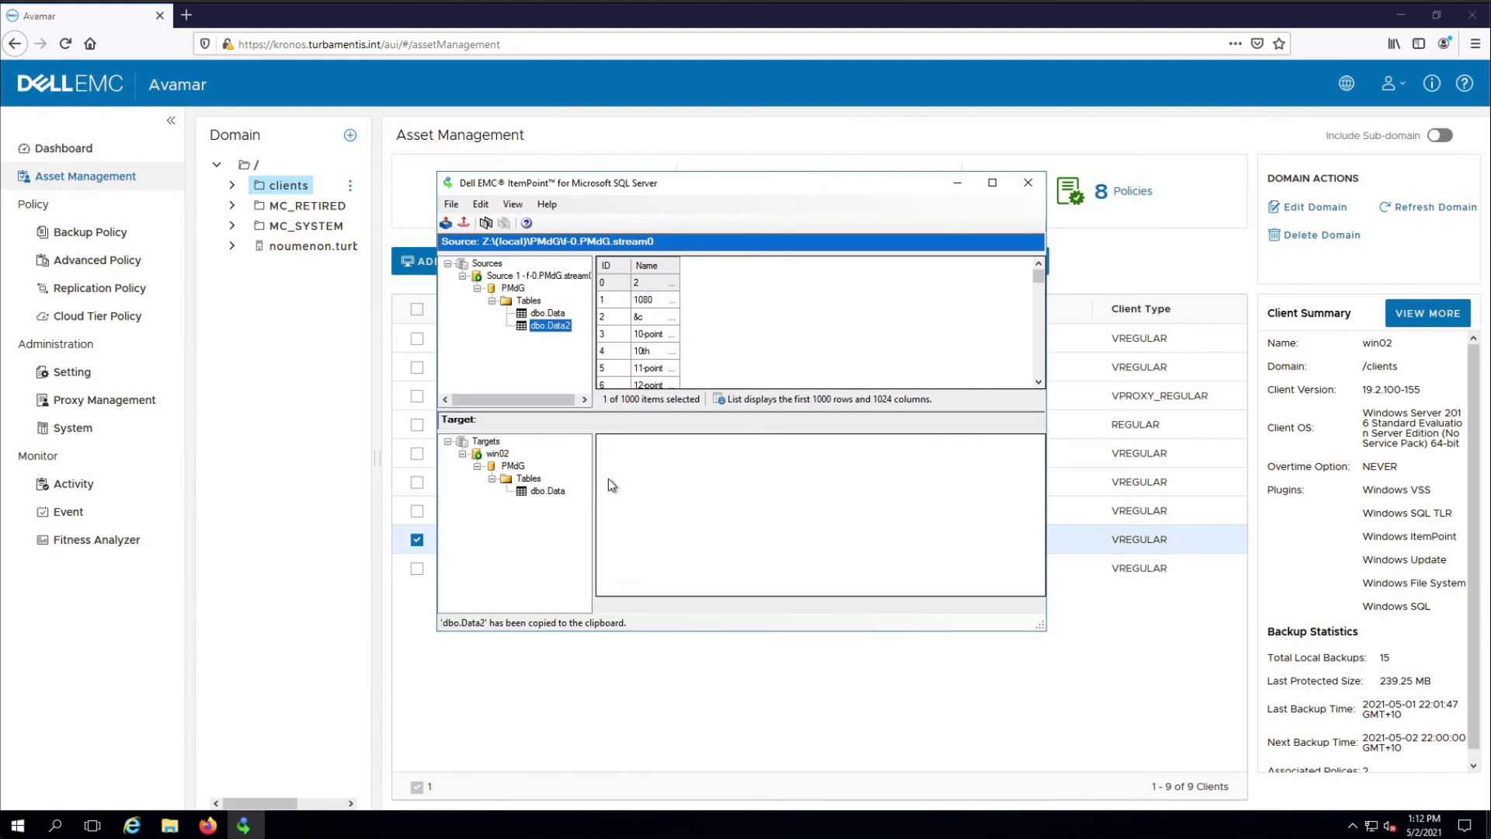
click(534, 480)
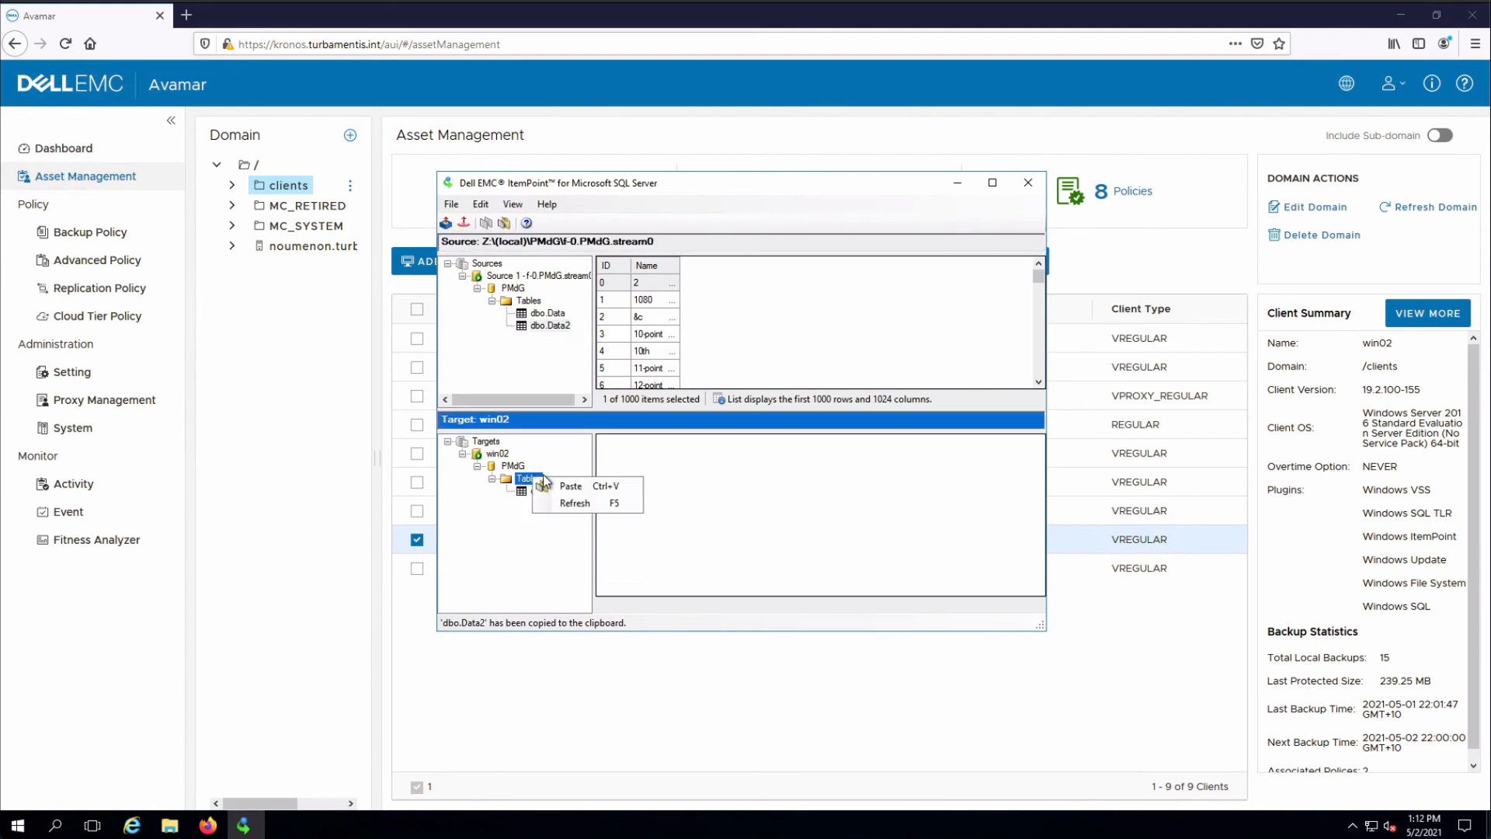
key(ctrl+v)
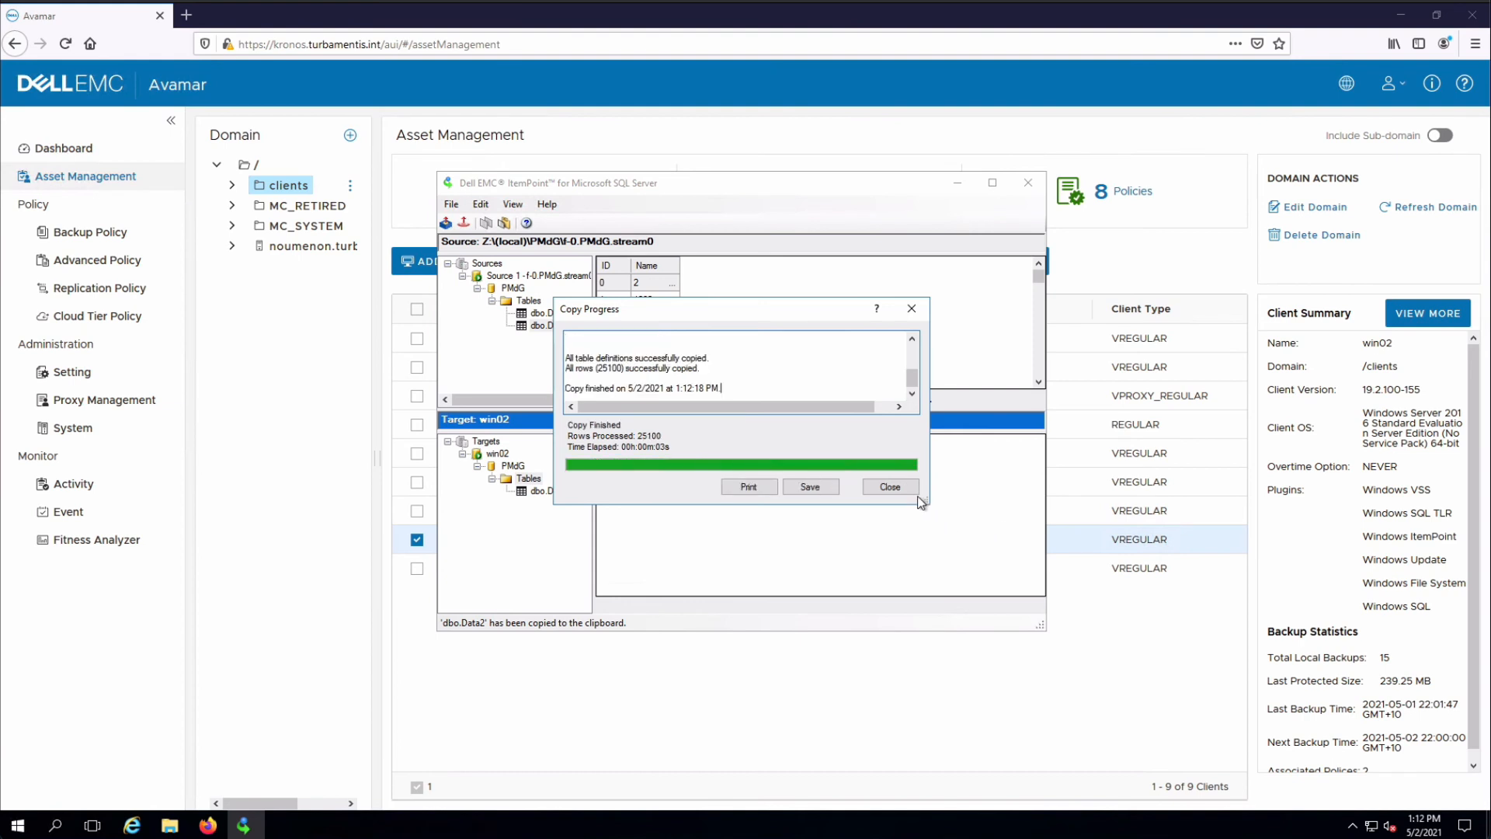
click(891, 487)
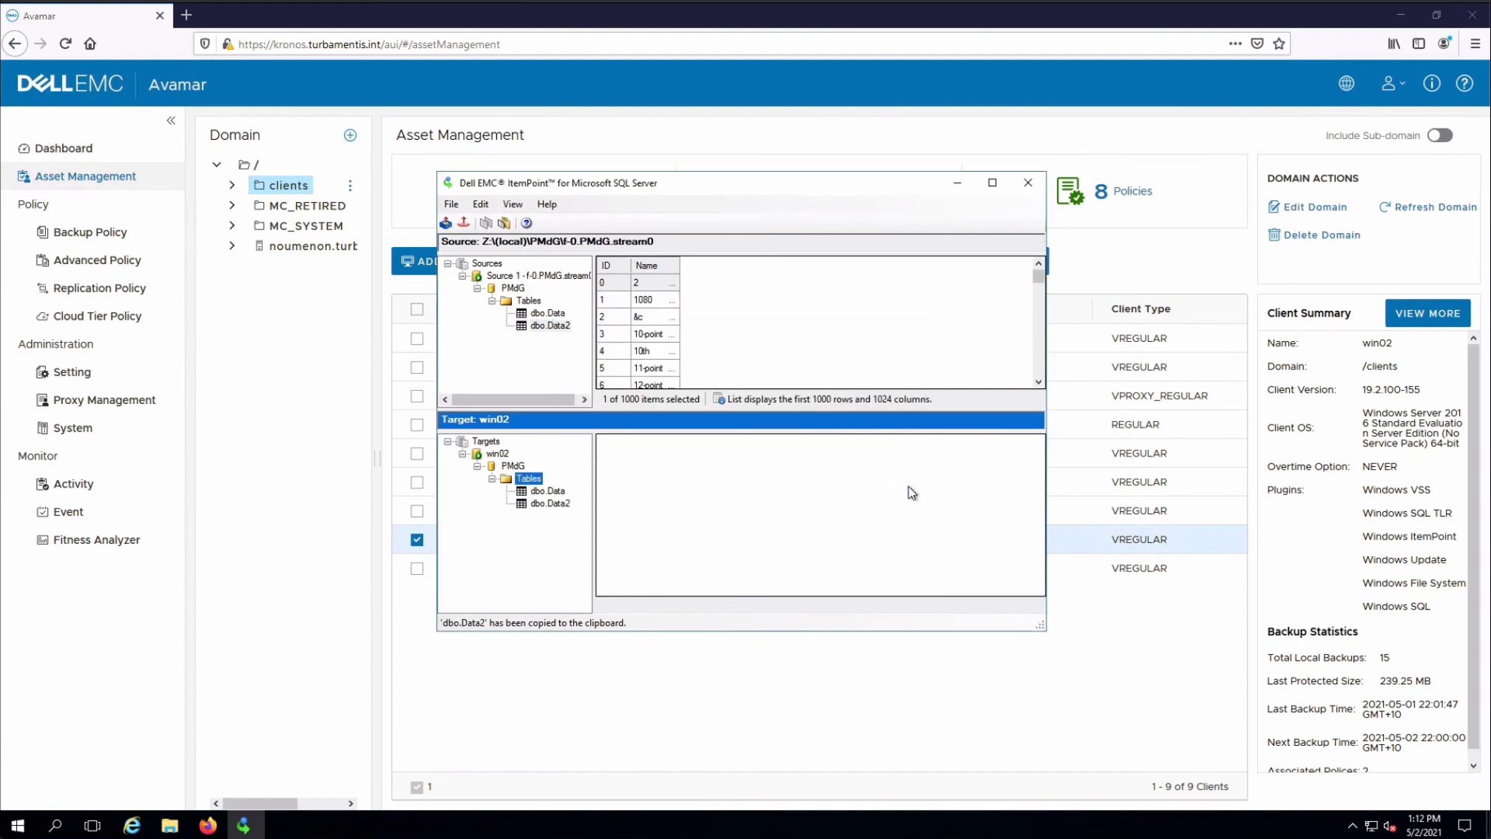
Step: View the rows of dbo.Data2 in the target PMdG database and close ItemPoint
click(551, 503)
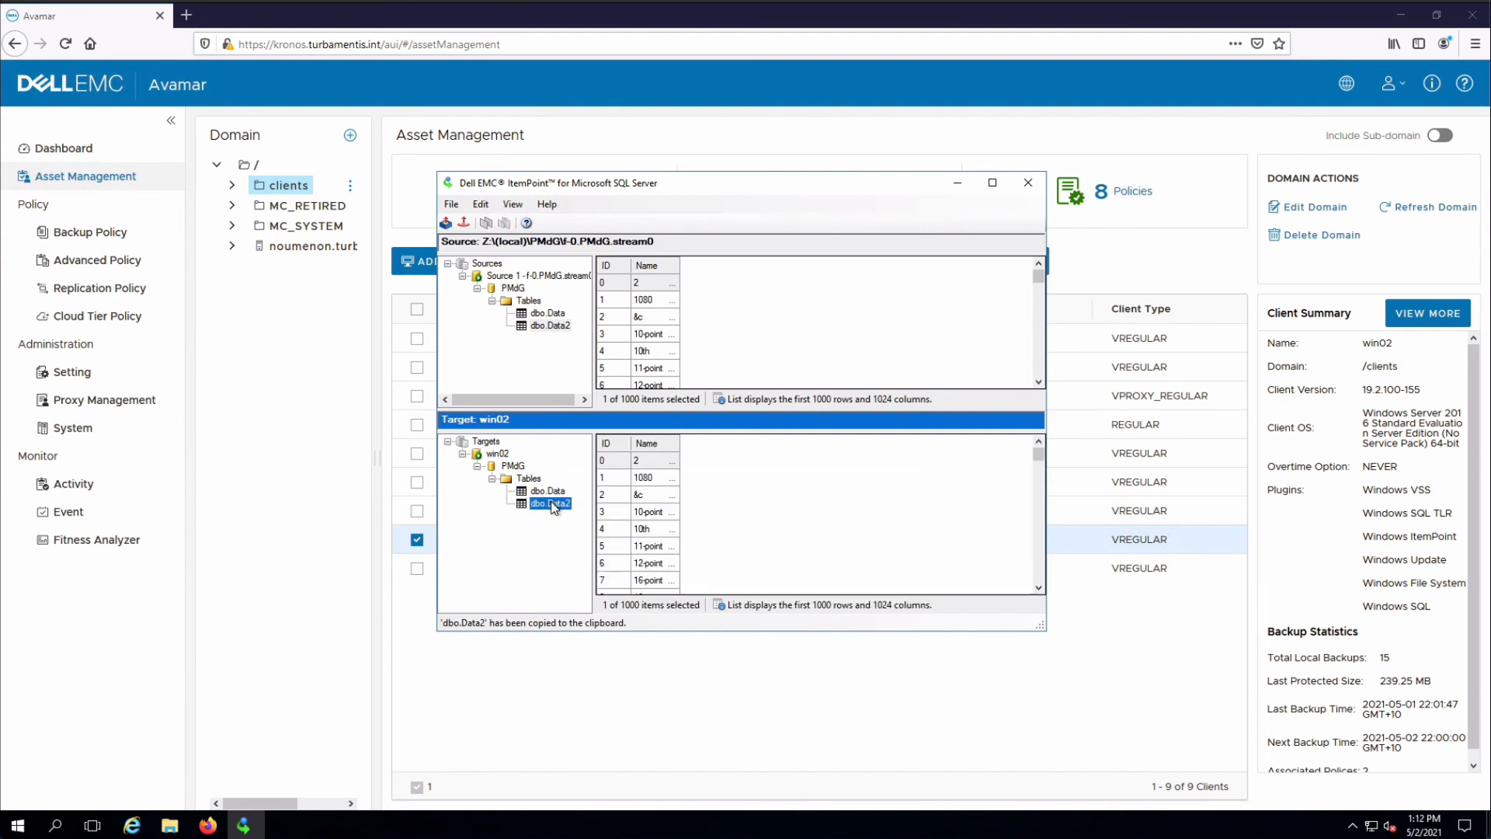
click(1028, 183)
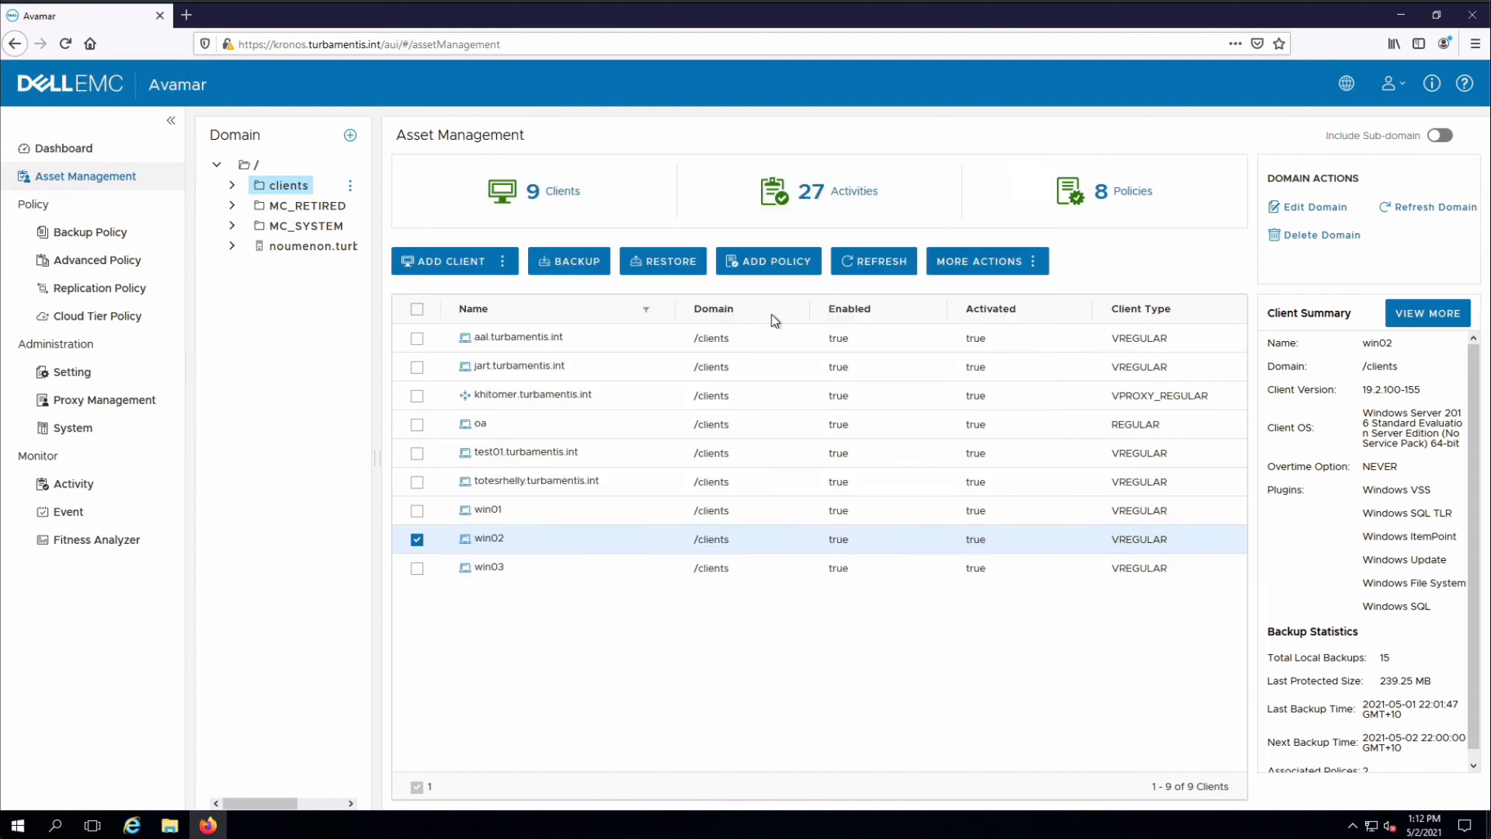
Step: Launch SQL Server Management Studio and connect to the win02 Database Engine with Windows Authentication
click(24, 824)
click(295, 661)
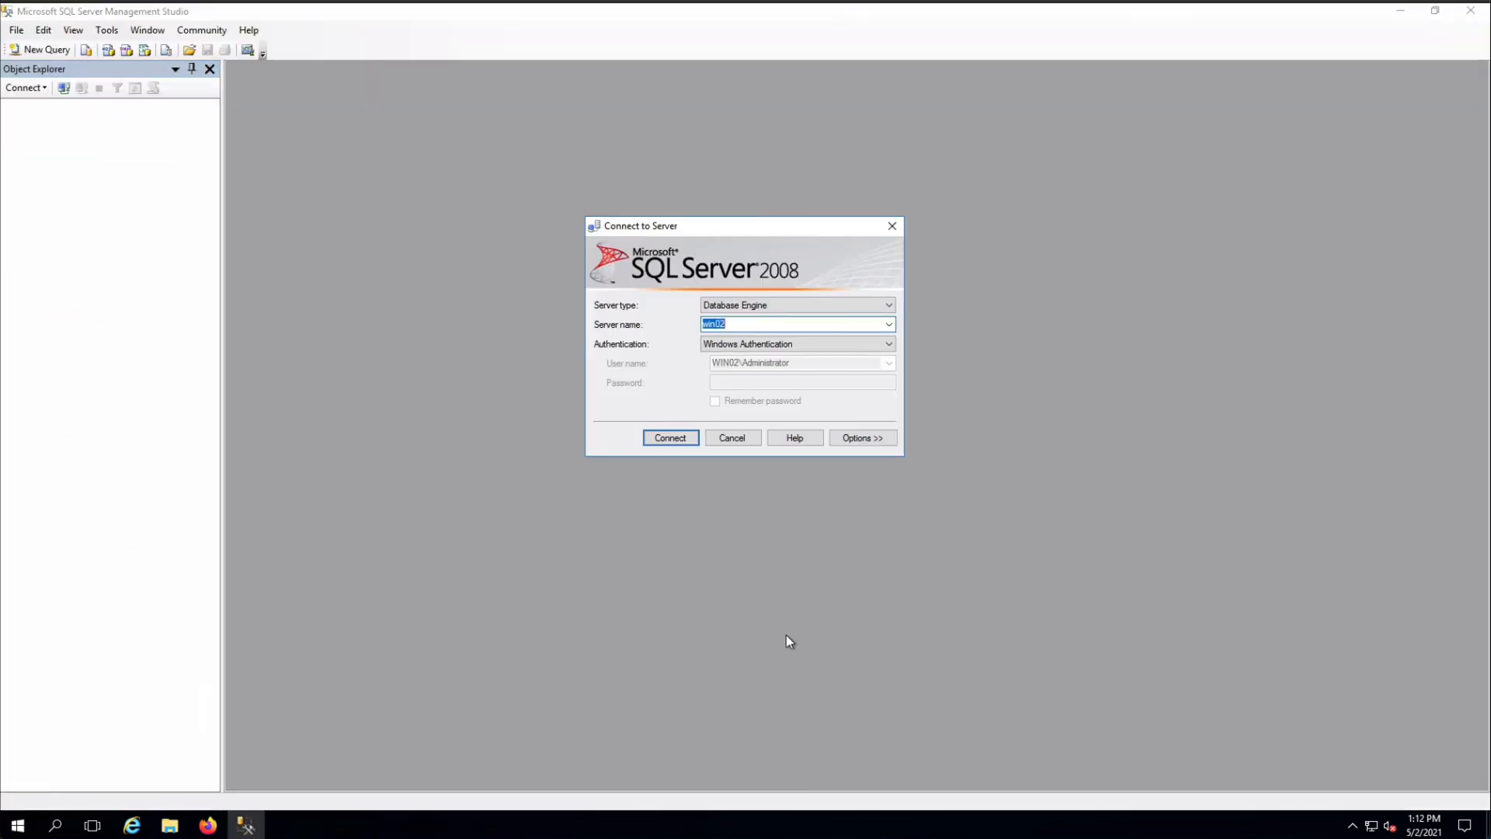
click(661, 434)
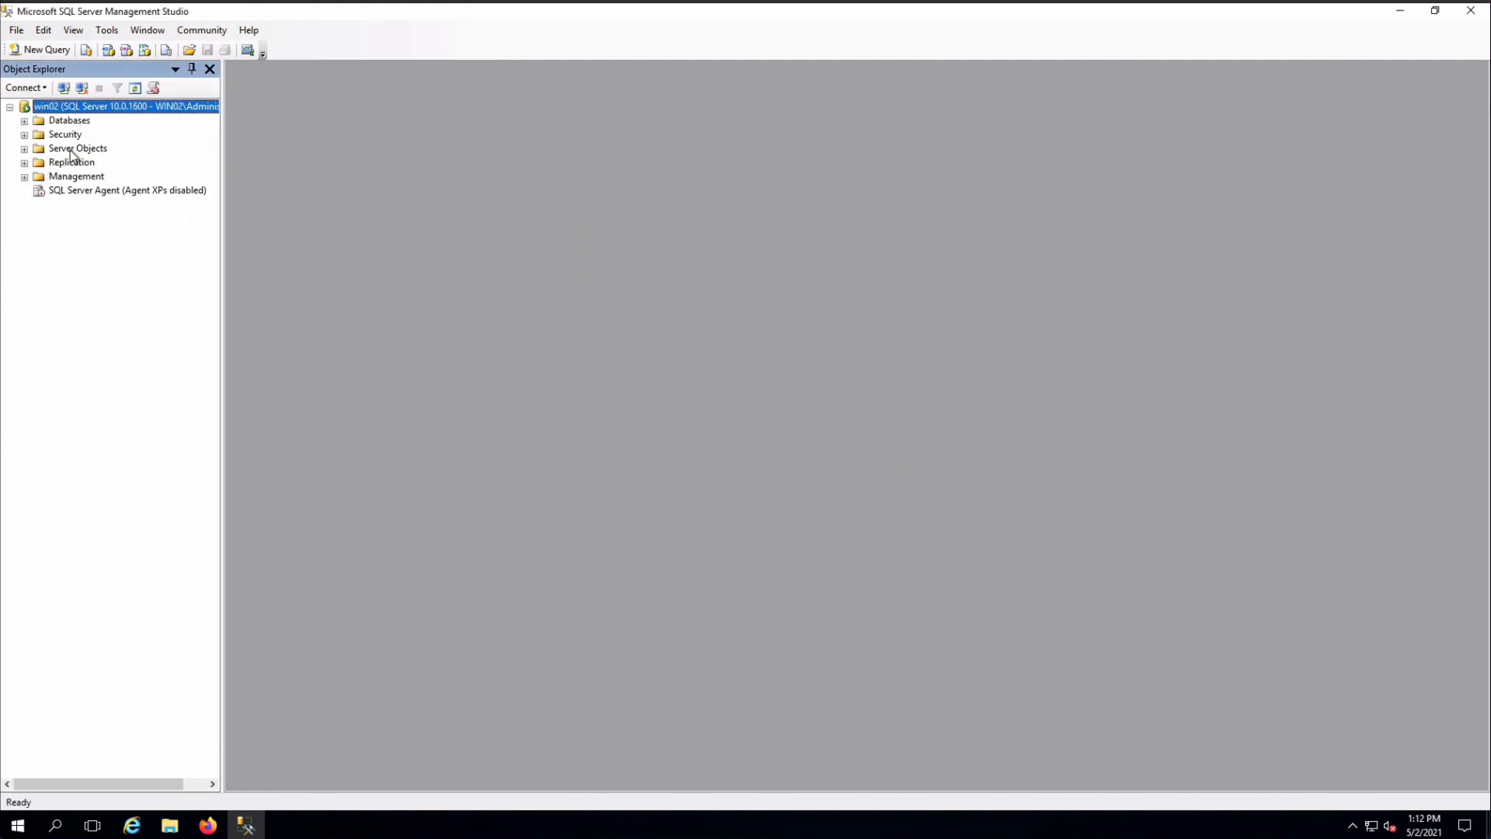
Step: Query the top 1000 rows of the dbo.Data2 table in the PMdG database
click(25, 121)
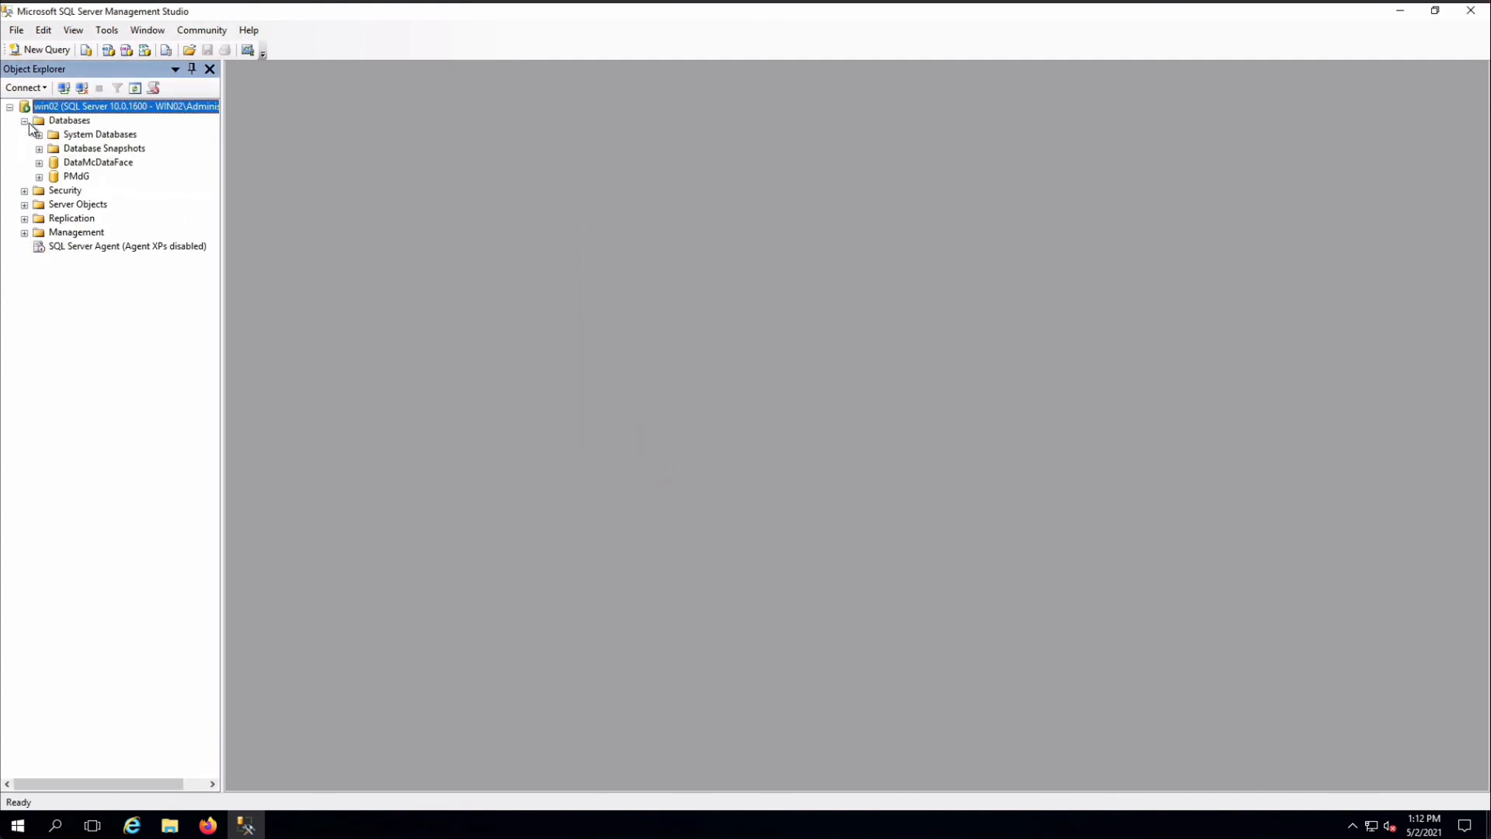
click(40, 178)
click(54, 205)
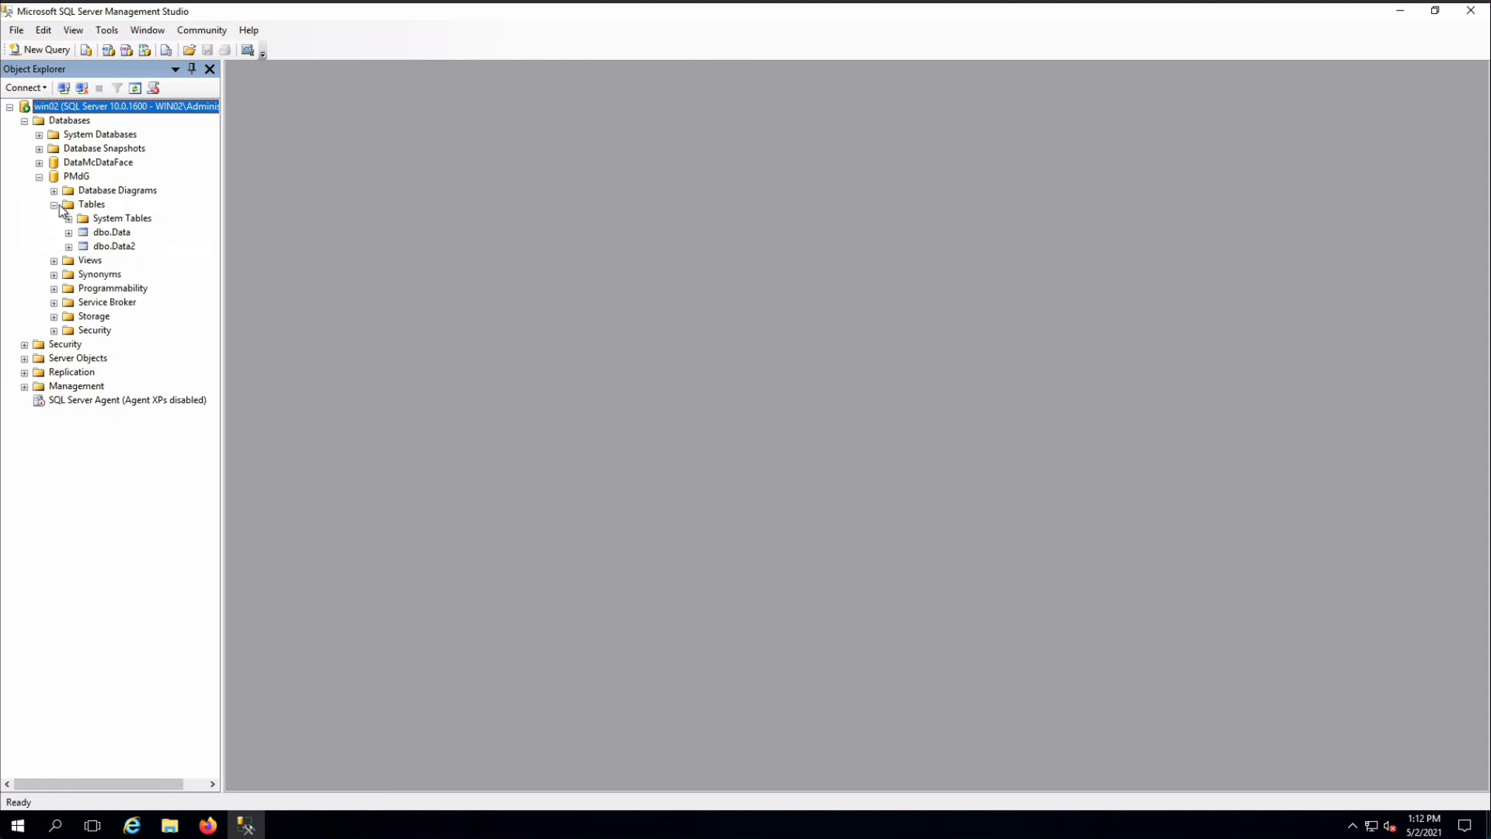
click(126, 246)
right_click(127, 246)
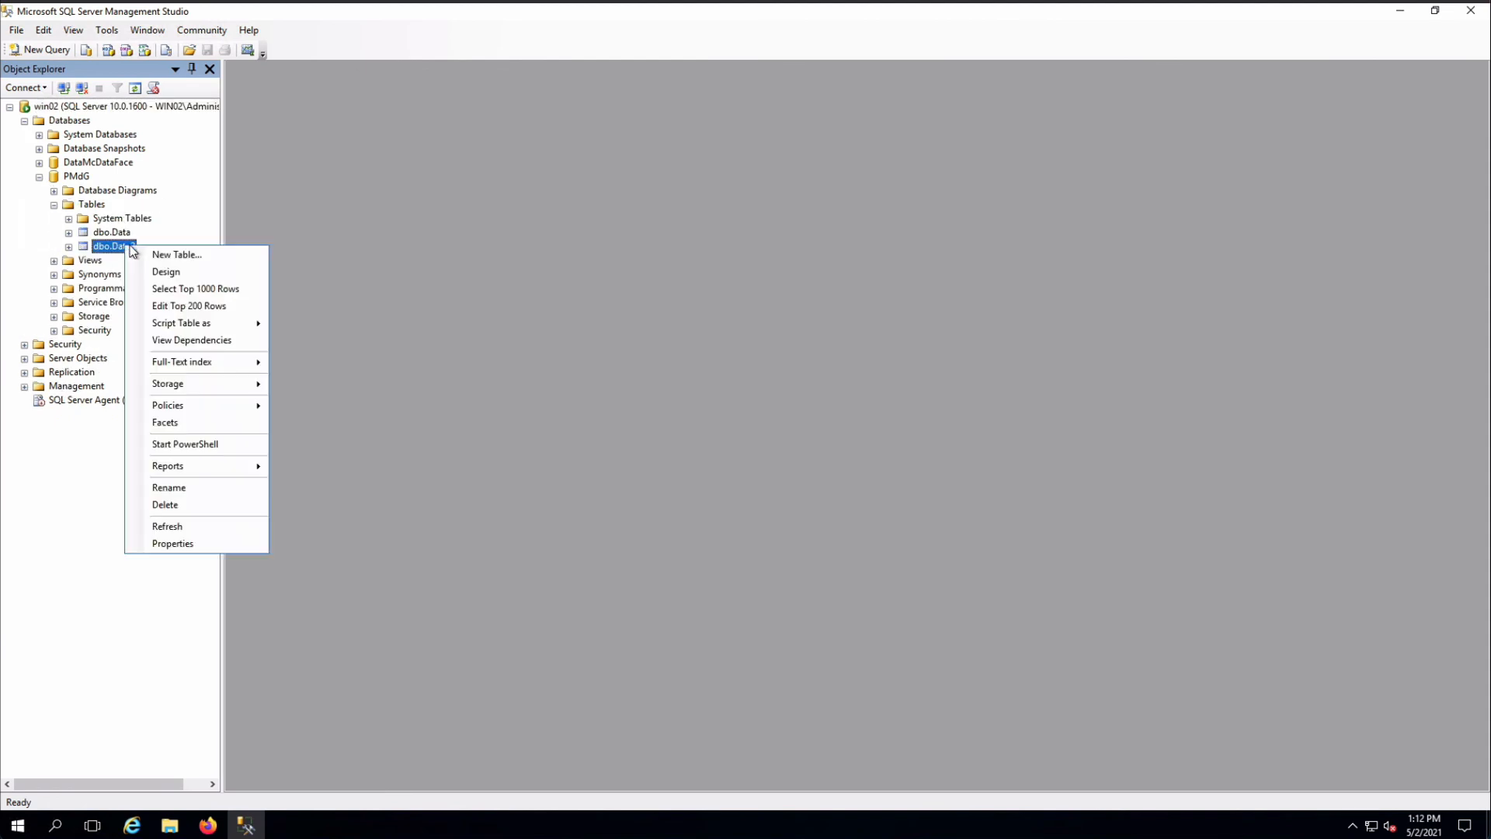
click(220, 290)
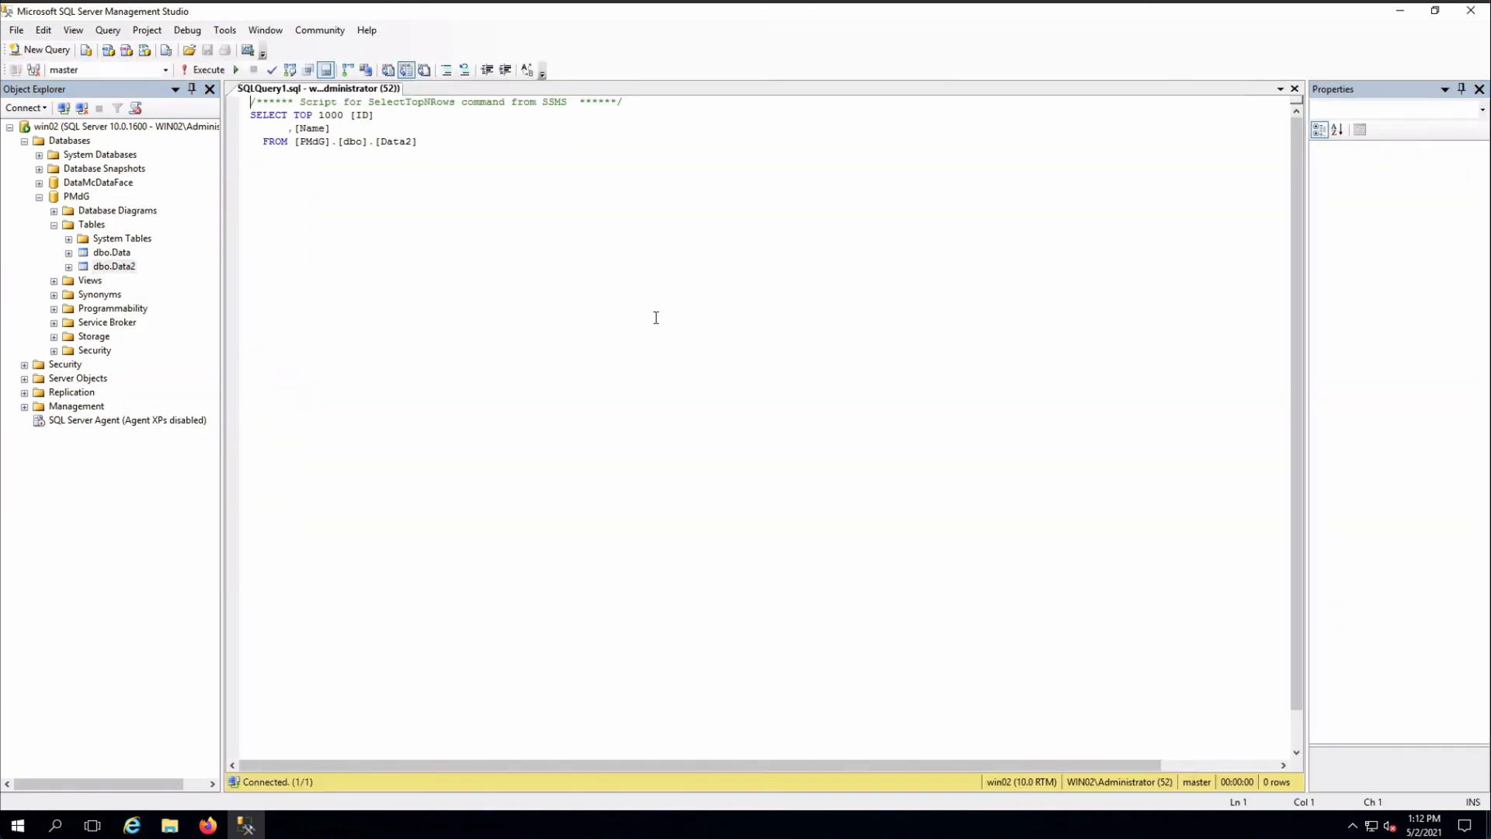